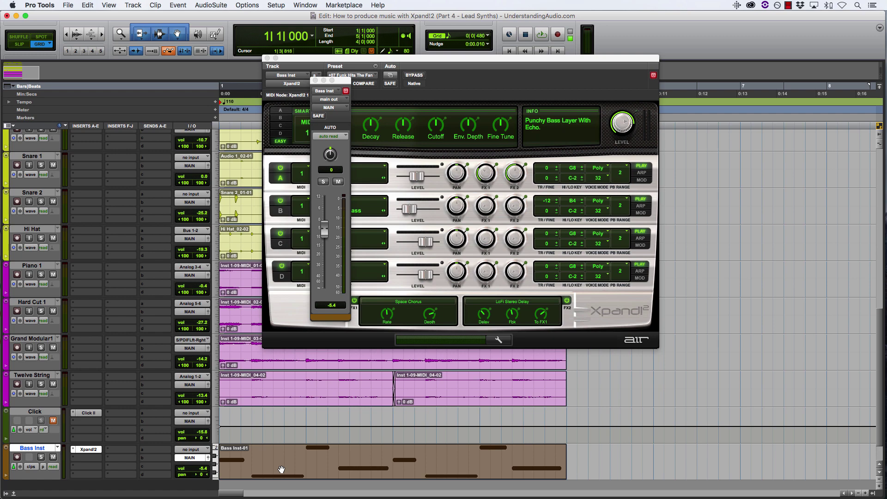
# Step: Create a mono audio track below Bass Inst and render the Bass Inst MIDI clip onto it as audio
pyautogui.press('shift+super+n')
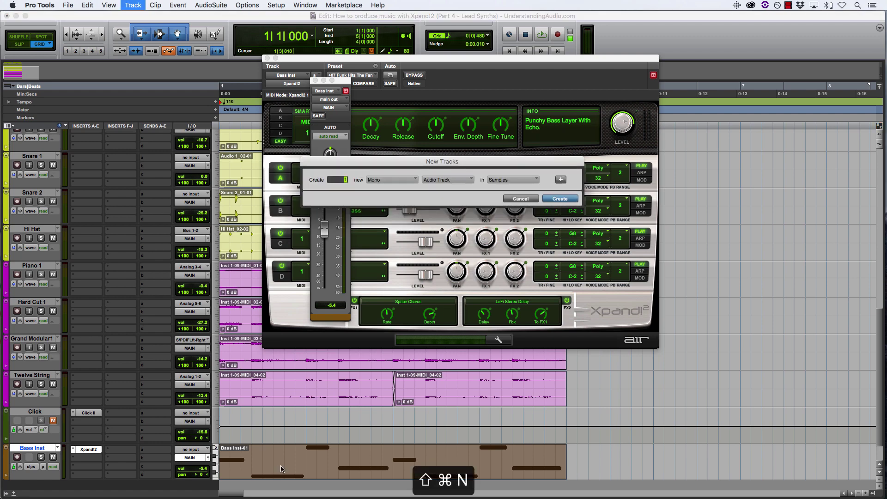
pyautogui.press('Return')
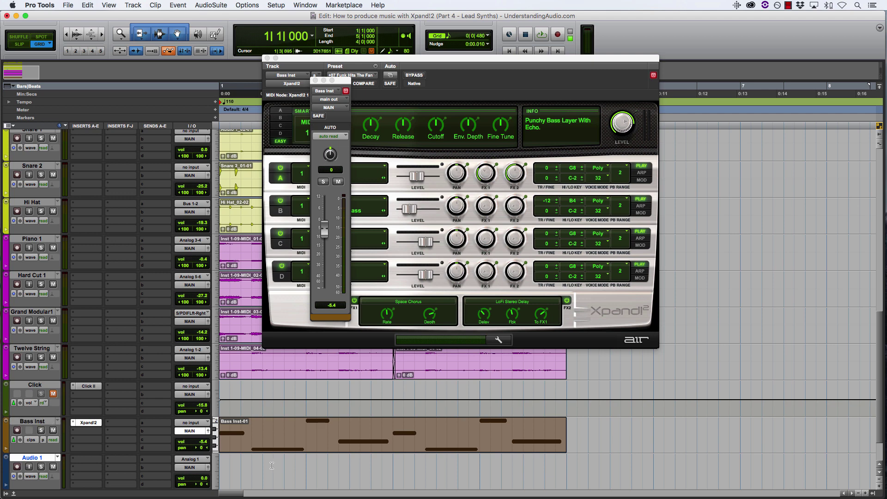
pyautogui.click(281, 446)
pyautogui.moveTo(281, 446); pyautogui.dragTo(279, 480)
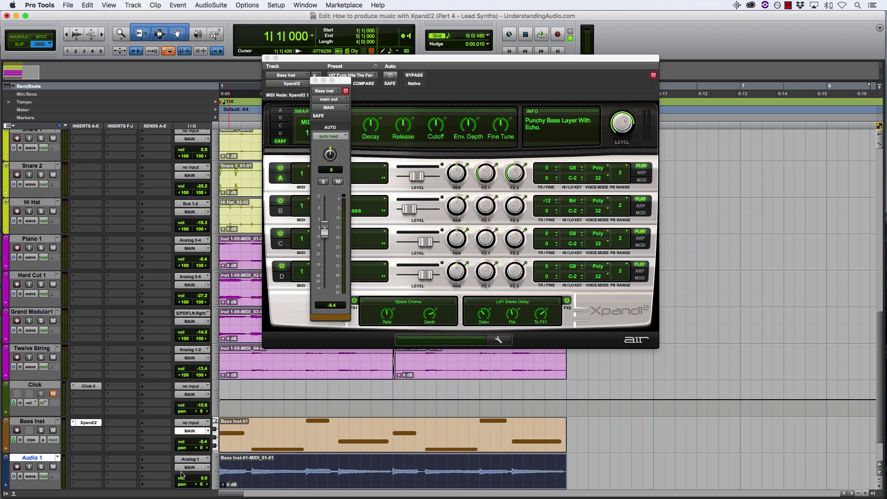
# Step: Listen to the rendered bass on the Audio 1 track in solo
pyautogui.click(43, 467)
pyautogui.press('space')
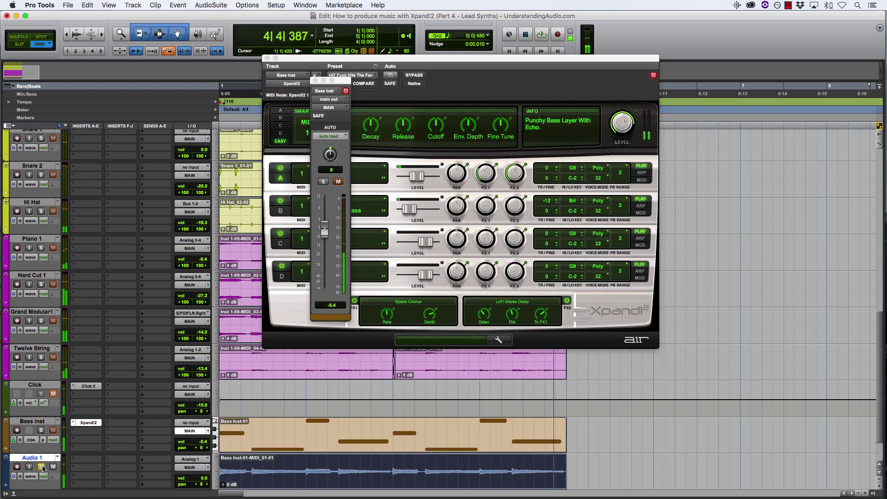
pyautogui.click(42, 467)
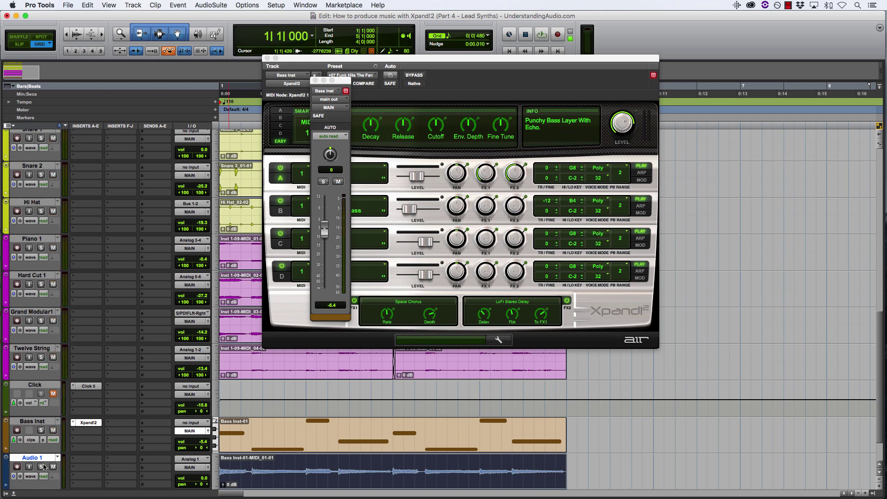
# Step: Play the original Bass Inst track in solo for comparison and turn its solo off again
pyautogui.click(42, 432)
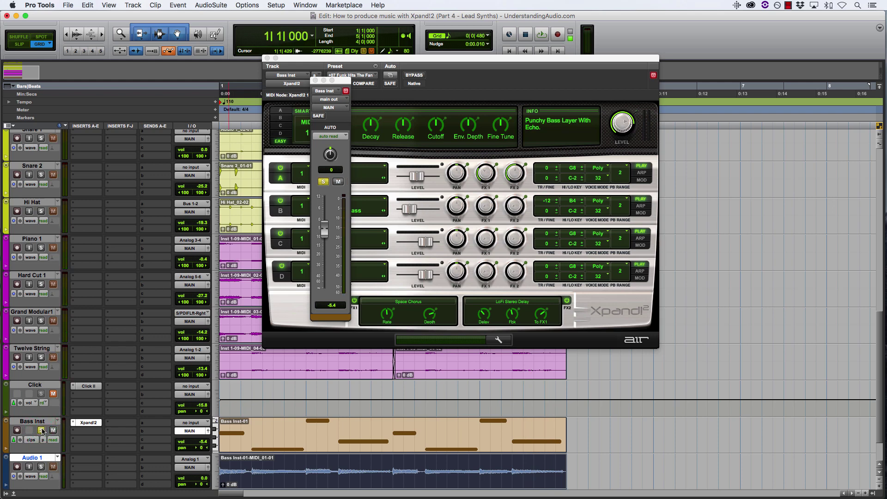
pyautogui.click(268, 449)
pyautogui.press('space')
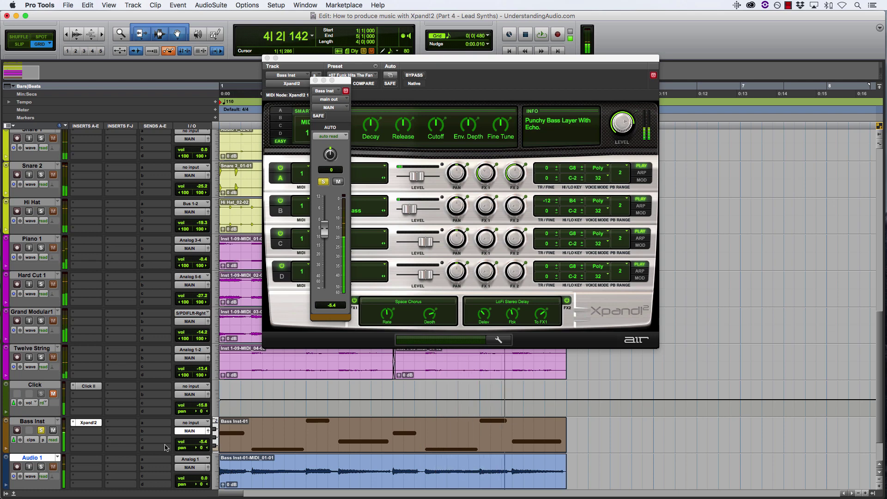
pyautogui.press('space')
pyautogui.click(41, 430)
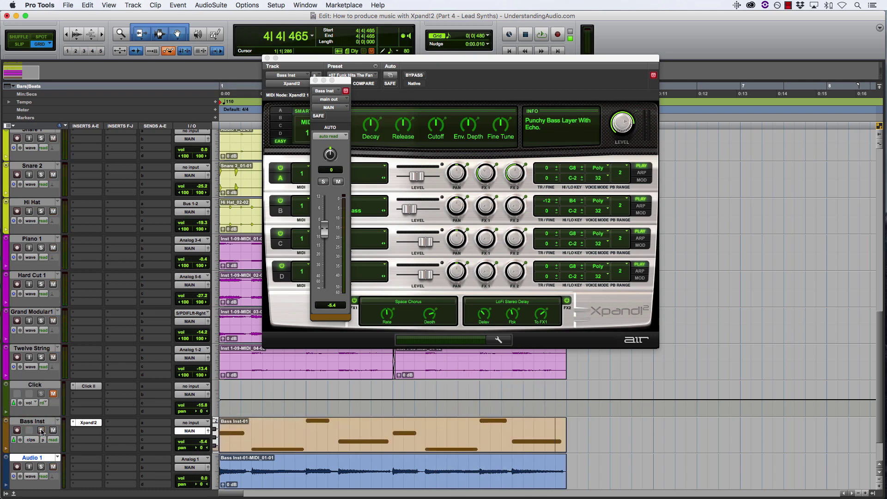
# Step: Rename the Audio 1 track to Bass and give it a blue-violet track color
pyautogui.doubleClick(41, 458)
pyautogui.write('Bass')
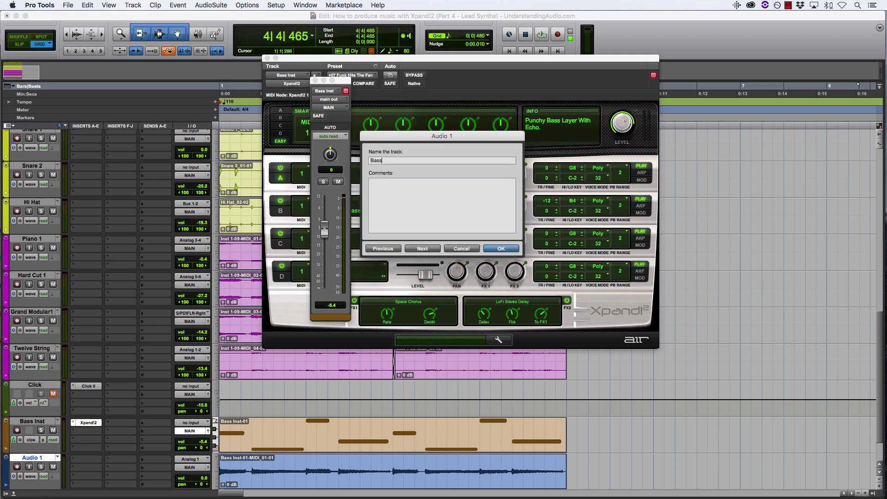
pyautogui.press('Return')
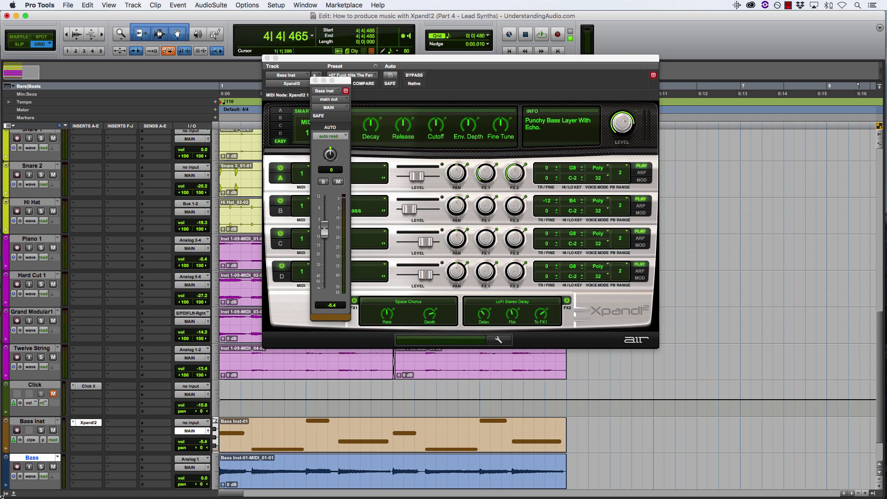
pyautogui.doubleClick(5, 460)
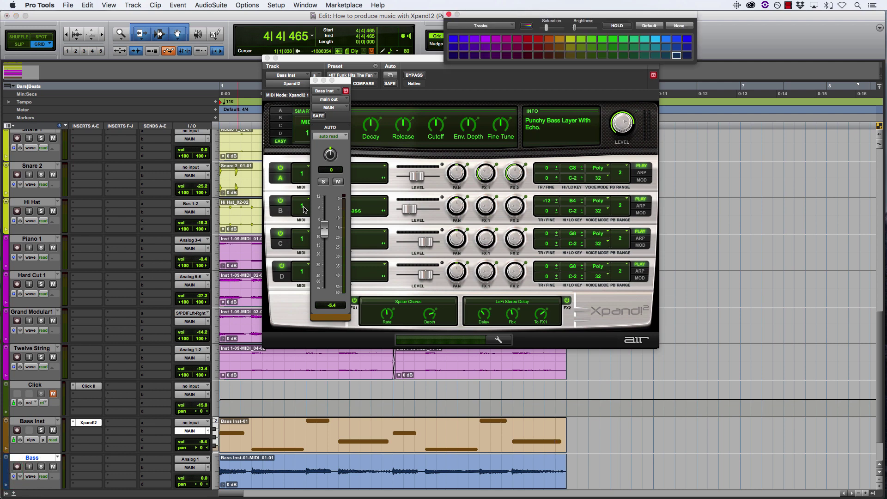
pyautogui.click(464, 39)
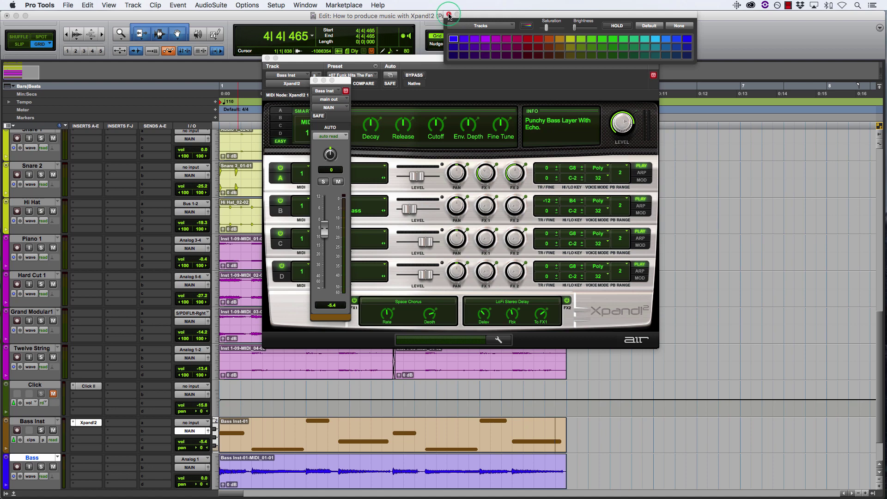
pyautogui.click(449, 15)
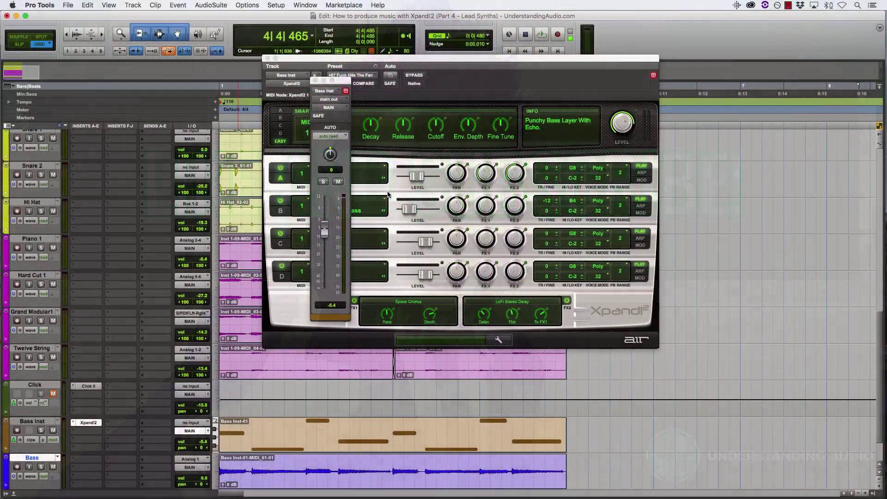
# Step: Hide the Bass Inst track and make it inactive, and close its output and plug-in windows
pyautogui.rightClick(45, 421)
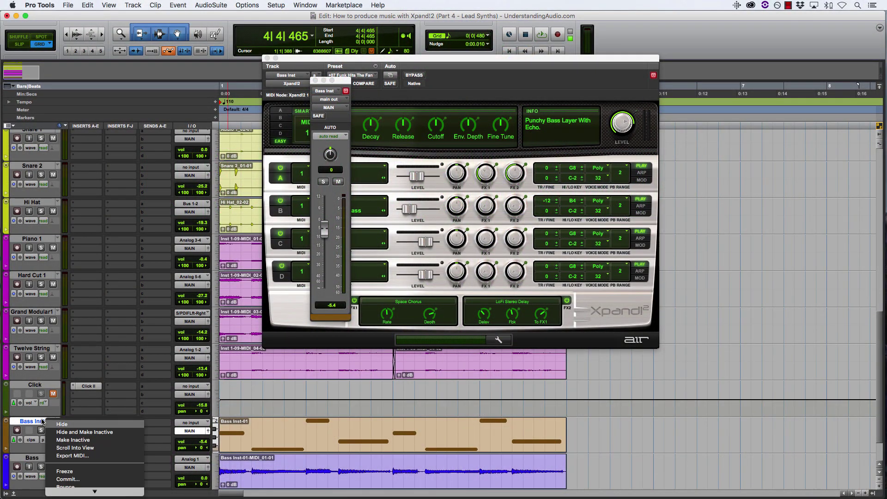
pyautogui.click(73, 432)
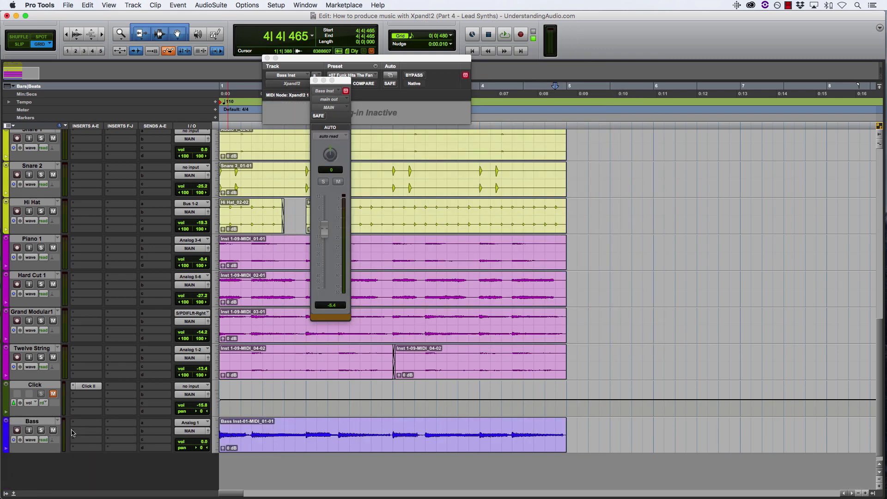
pyautogui.click(315, 80)
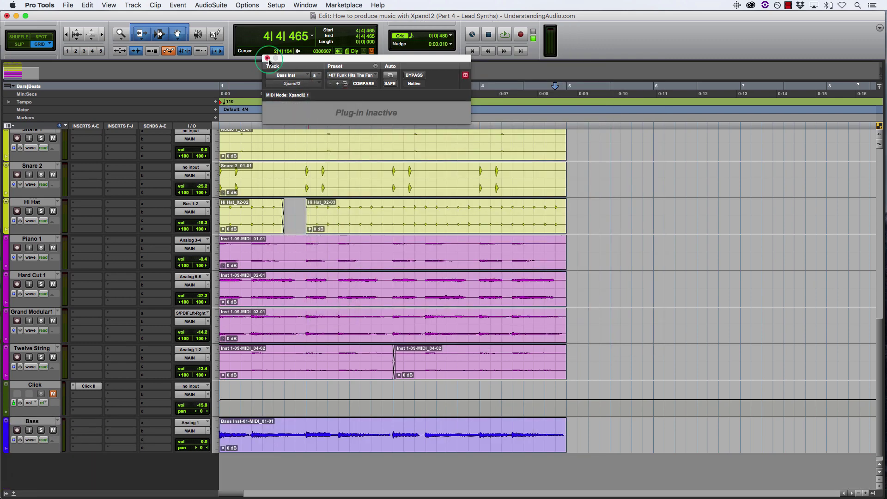
pyautogui.click(267, 58)
# Step: Move the Bass track above the Click track and create a new stereo instrument track below Click
pyautogui.moveTo(37, 420); pyautogui.dragTo(41, 384)
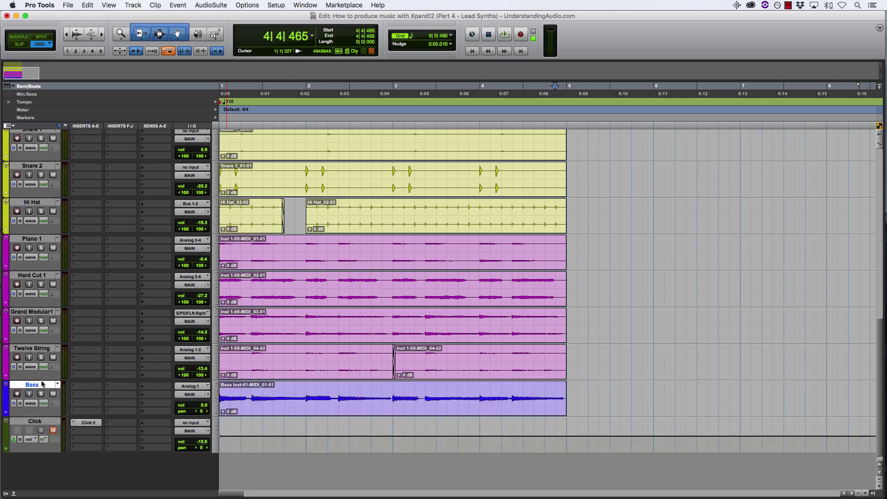
pyautogui.press(';')
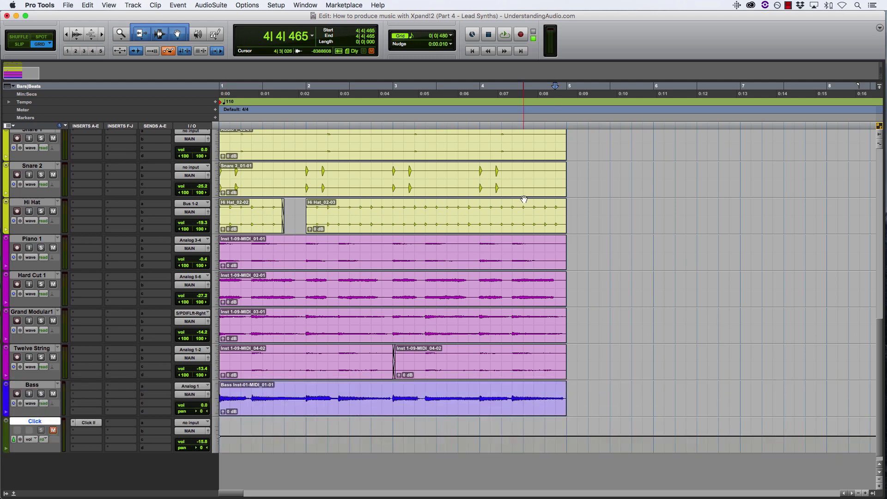
pyautogui.press('shift+super+n')
pyautogui.press('super+Right')
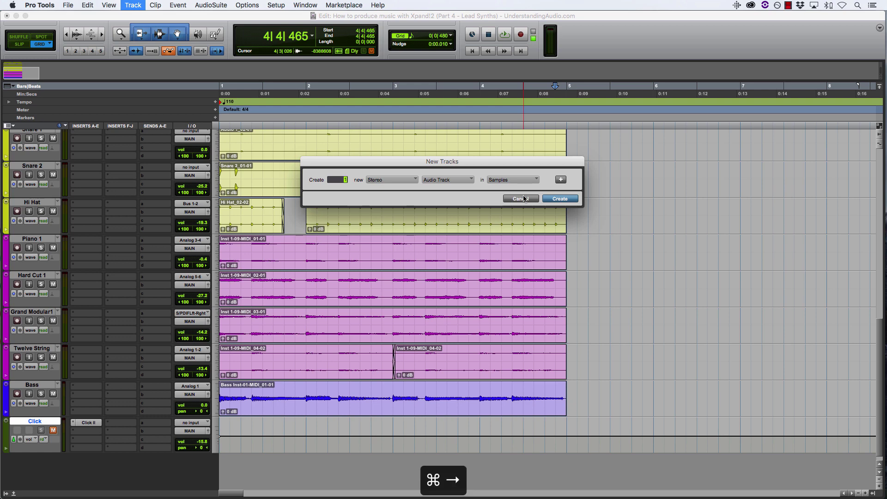
pyautogui.press('super+Up')
pyautogui.press('super+Up')
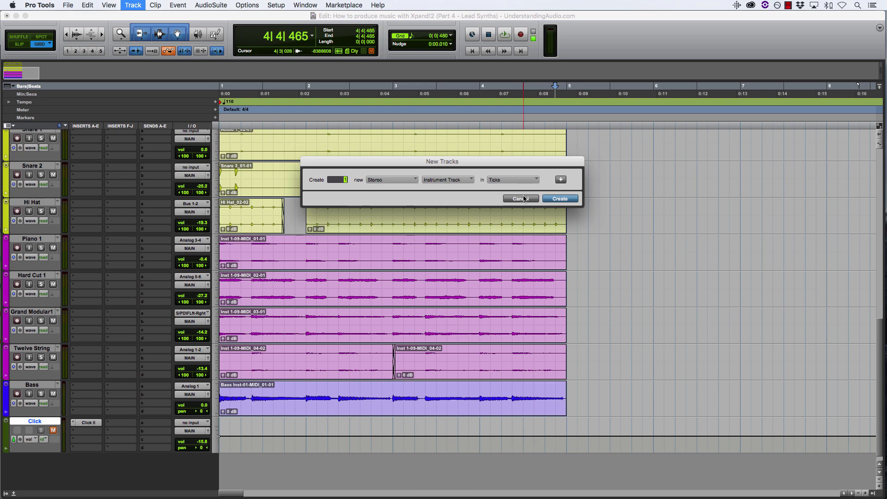
pyautogui.press('Return')
# Step: Insert the stereo Xpand!2 instrument plug-in on the Inst 1 track as a multichannel plug-in
pyautogui.click(88, 470)
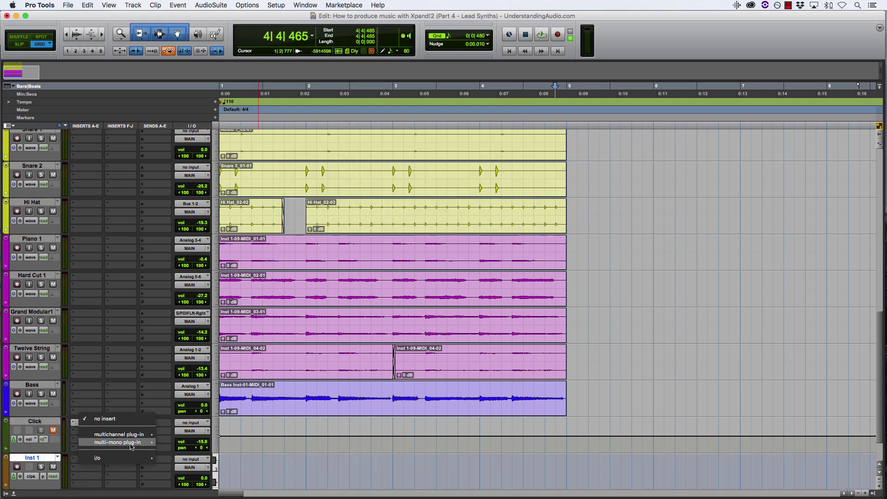
pyautogui.moveTo(119, 434)
pyautogui.moveTo(194, 459)
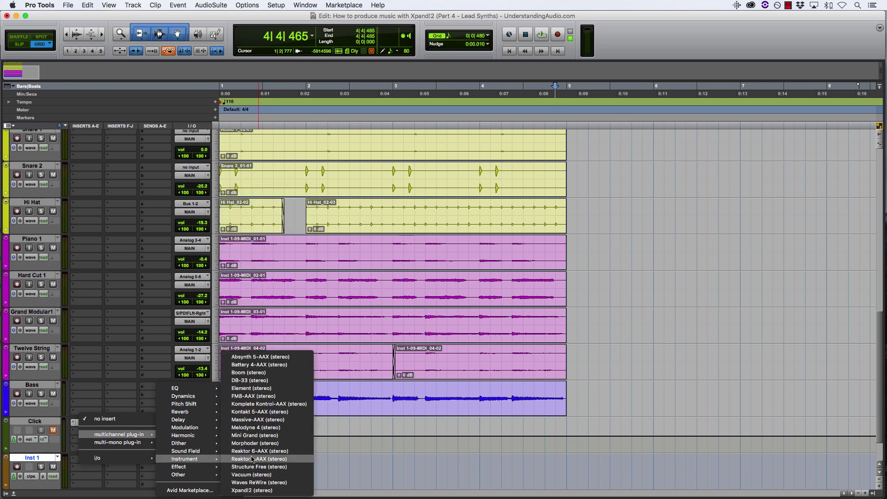
pyautogui.click(265, 490)
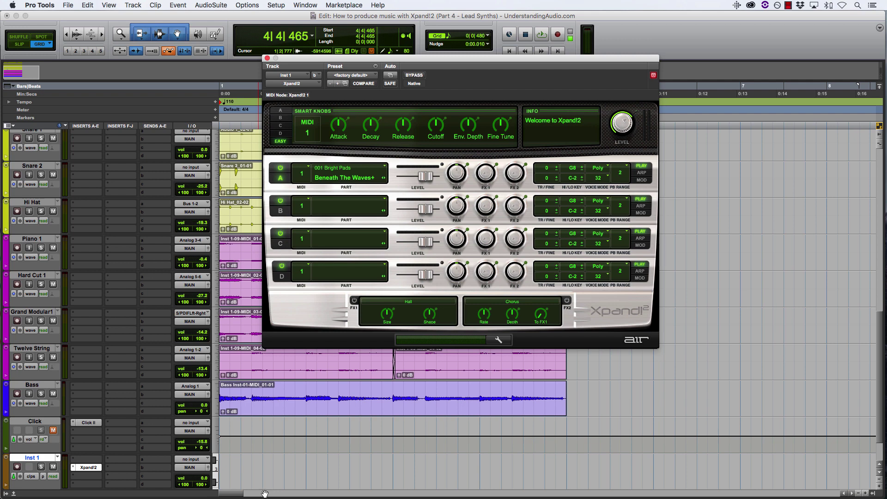
# Step: Load the preset +07 Vintage Synth Lead from the 11 Soft Leads folder in Xpand!2
pyautogui.click(352, 75)
pyautogui.scroll(3, 390, 59)
pyautogui.scroll(5, 391, 59)
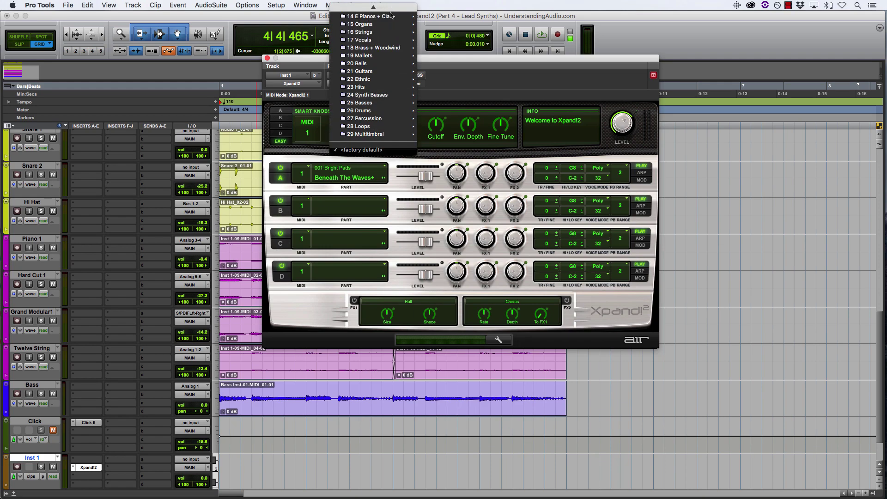
pyautogui.moveTo(394, 63)
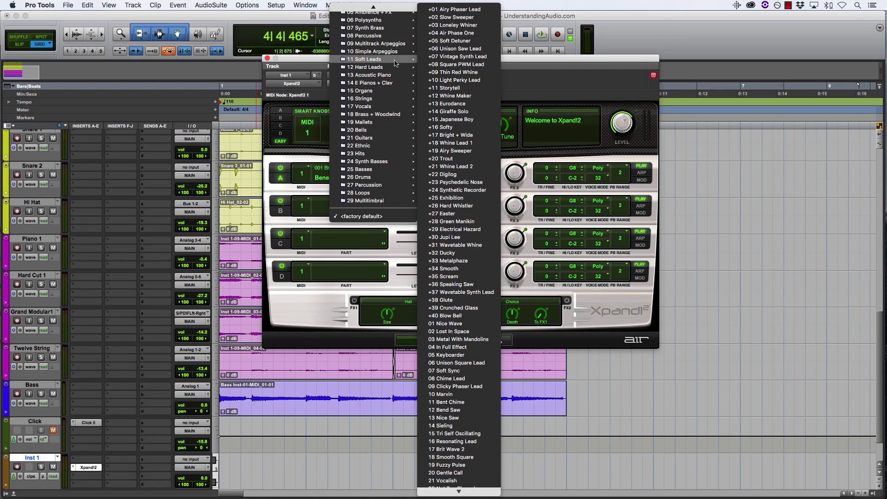
pyautogui.click(443, 59)
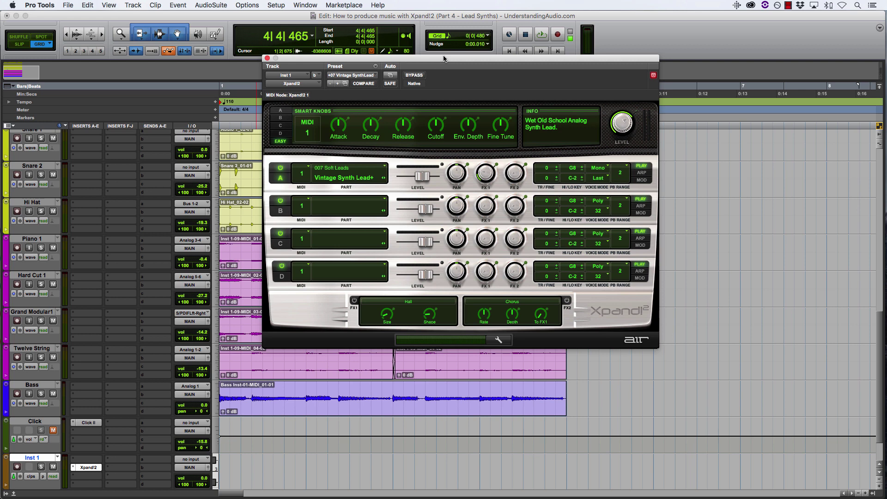
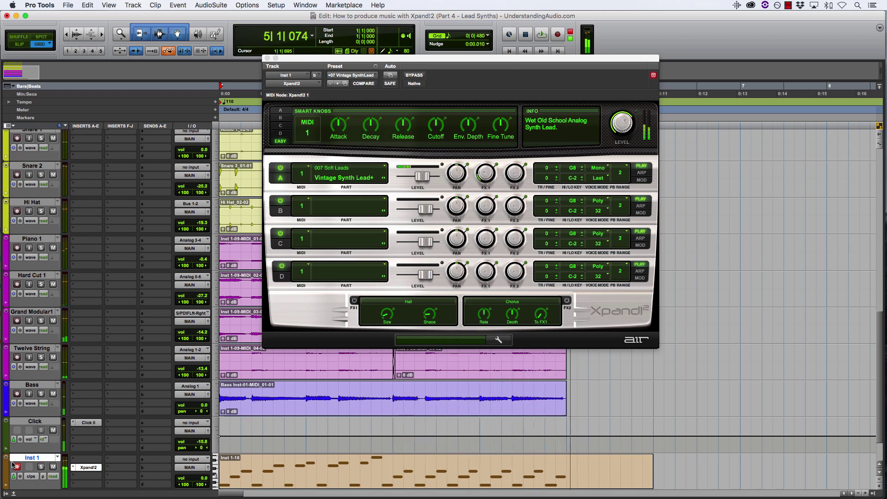
# Step: Trim the recorded Inst 1 MIDI clip so that it ends at the start of bar 5
pyautogui.click(378, 485)
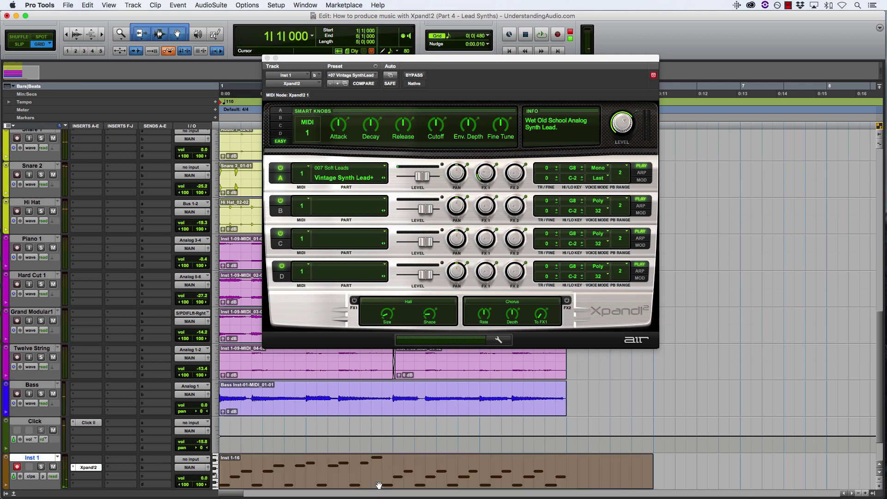
pyautogui.keyDown('shift'); pyautogui.click(569, 464); pyautogui.keyUp('shift')
pyautogui.press('super+t')
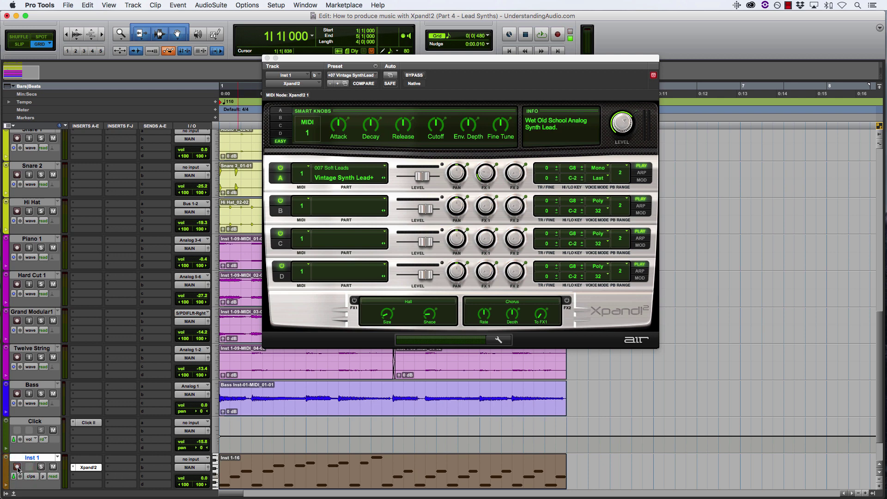
# Step: Lower the Inst 1 track volume to -14.7 dB while playing back the session
pyautogui.press('space')
pyautogui.click(208, 467)
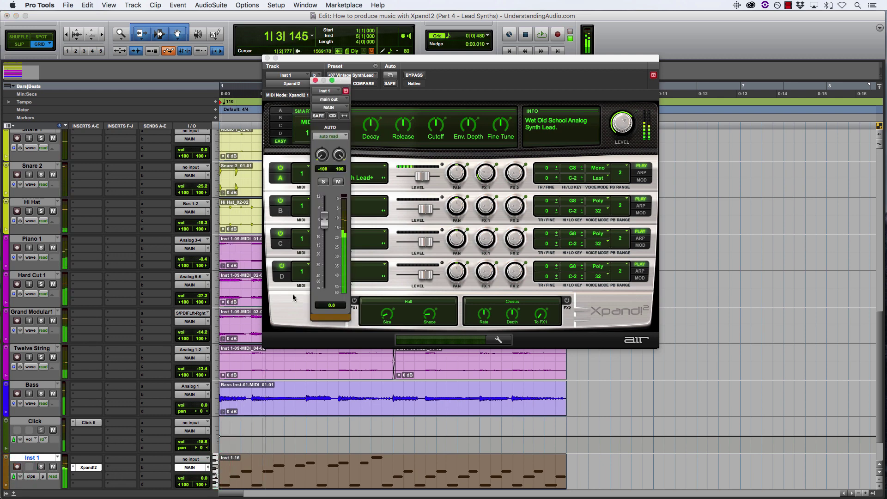
pyautogui.moveTo(326, 226); pyautogui.dragTo(331, 250)
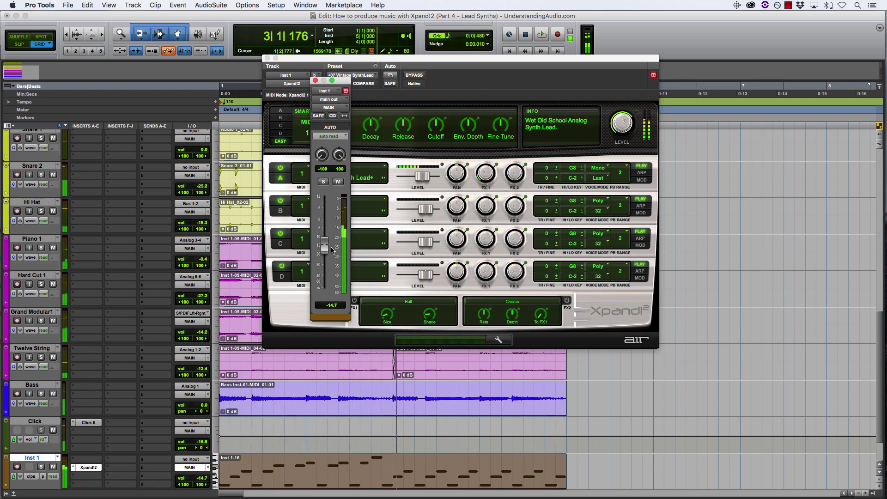
pyautogui.press('space')
# Step: Open the Inst 1 clip in an enlarged MIDI Editor, with the output and plug-in windows closed, and play it back
pyautogui.doubleClick(361, 476)
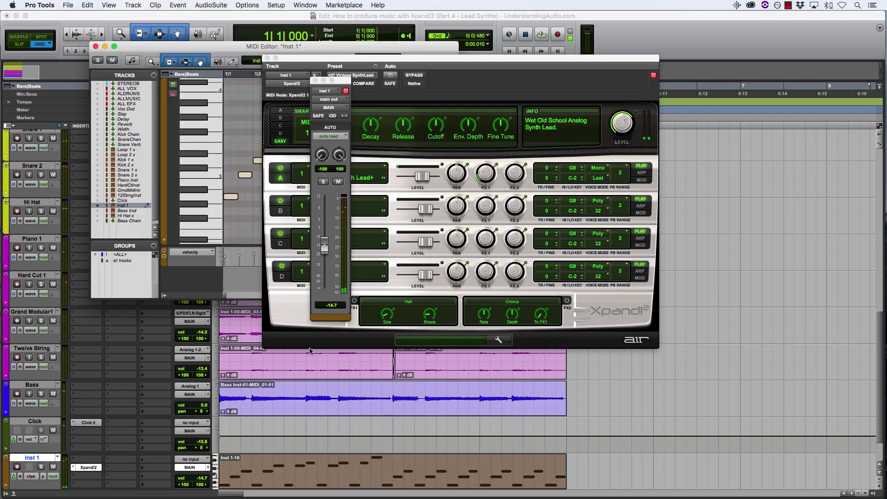
pyautogui.click(315, 81)
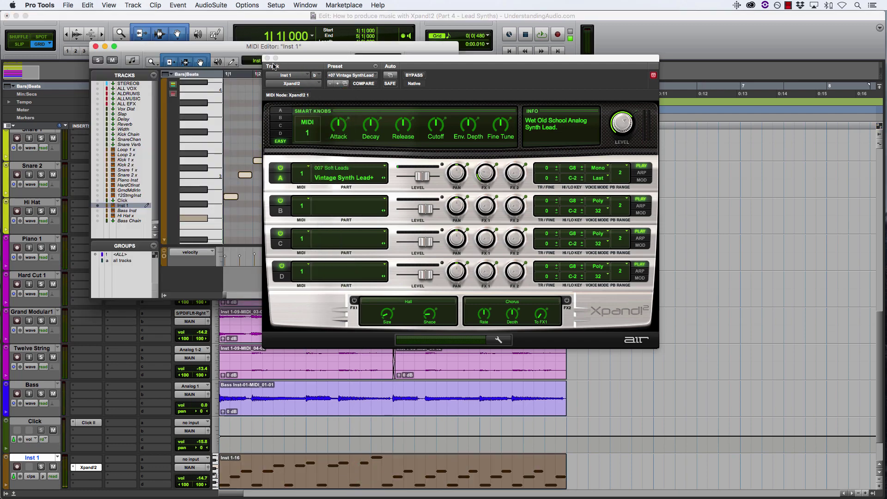
pyautogui.click(267, 58)
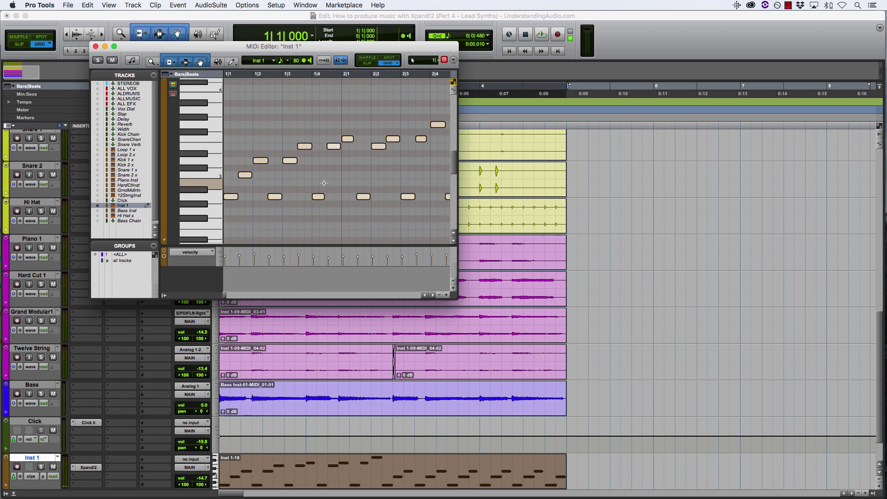
pyautogui.moveTo(455, 296); pyautogui.dragTo(788, 284)
pyautogui.press('space')
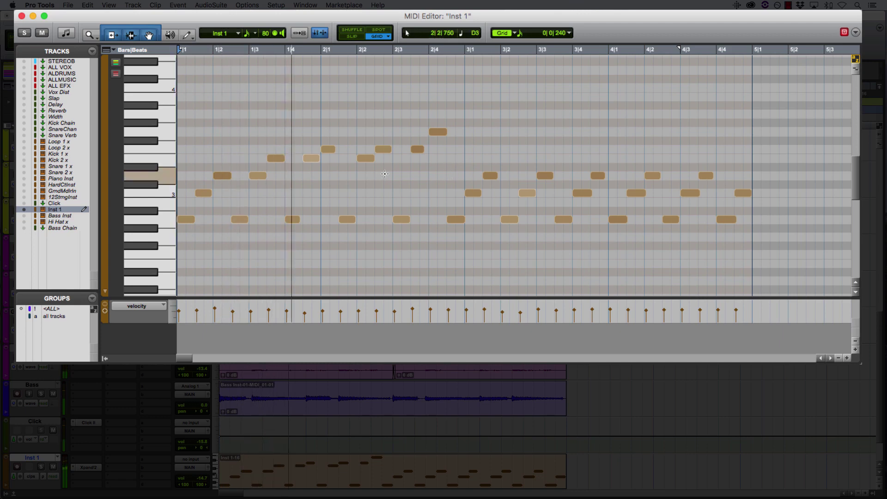
# Step: Lengthen the short low note on beat 1|4 and the short note just before 2|4, playing the Inst 1 clip back
pyautogui.click(296, 217)
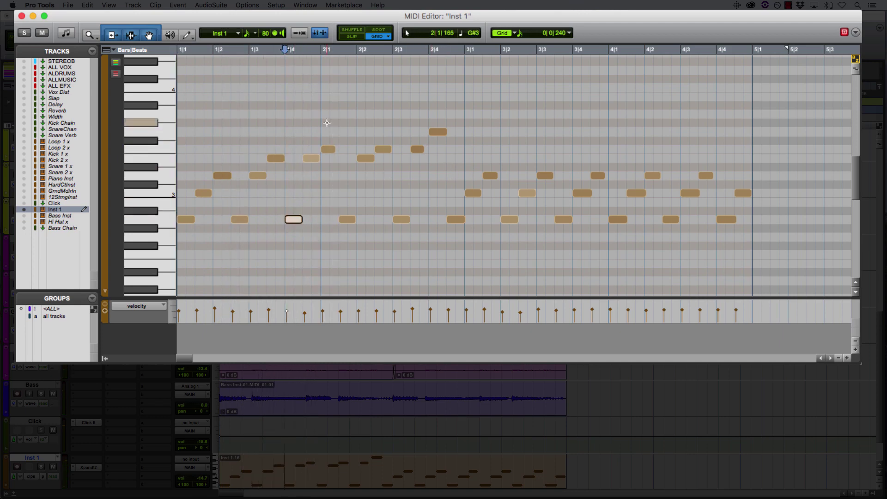
pyautogui.press('Return')
pyautogui.press('space')
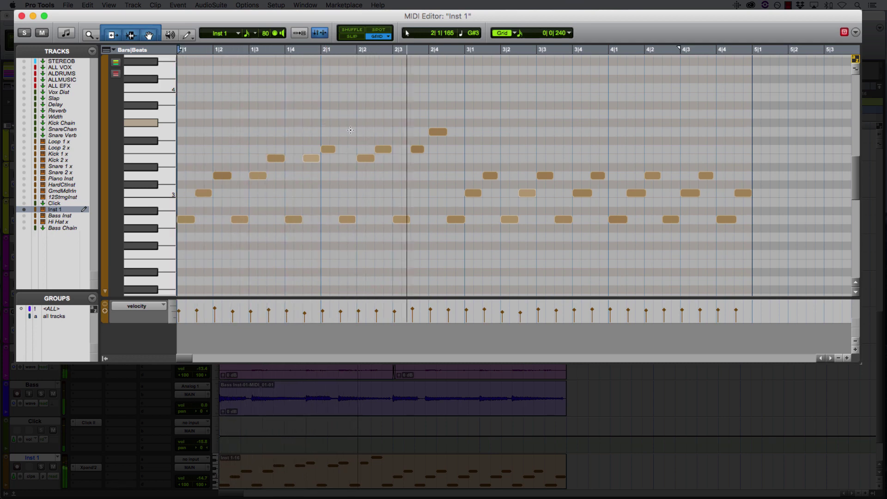
pyautogui.click(385, 108)
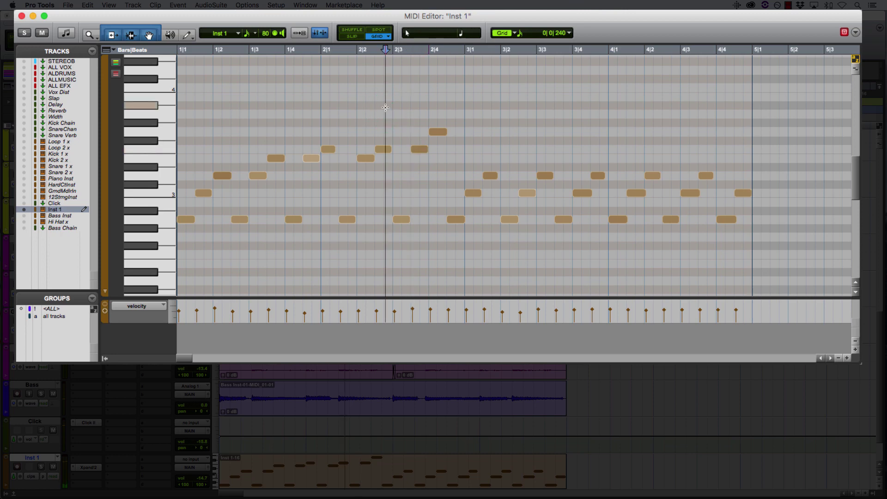
pyautogui.press('space')
pyautogui.hscroll(1, 448, 120)
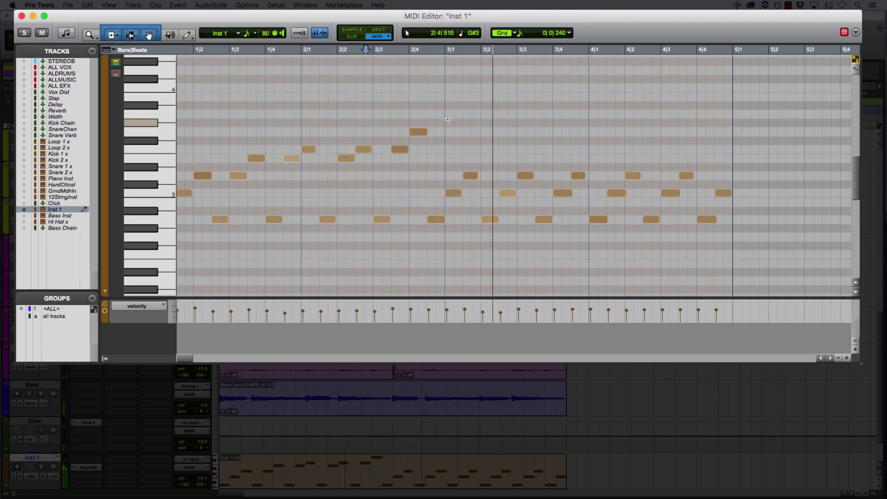
# Step: Lengthen the two short upper notes in bar 3, just before beat 3|2 and just before bar 4
pyautogui.click(474, 176)
pyautogui.click(409, 95)
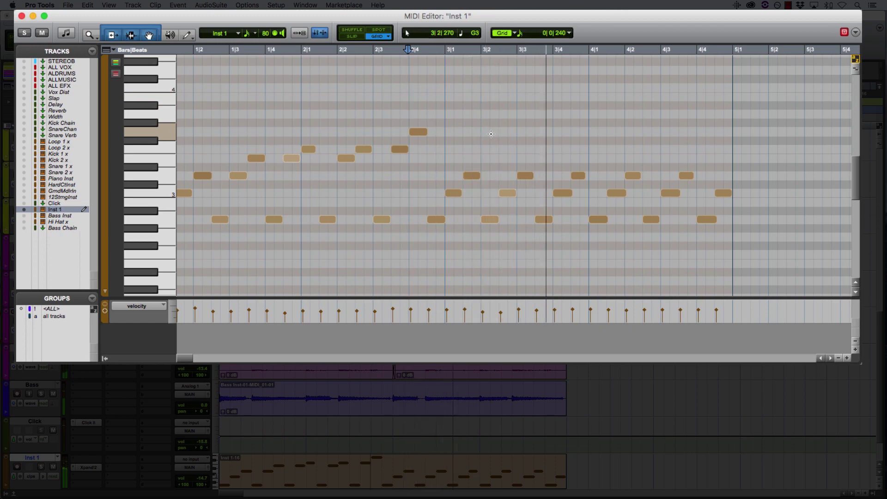
pyautogui.hscroll(3, 491, 134)
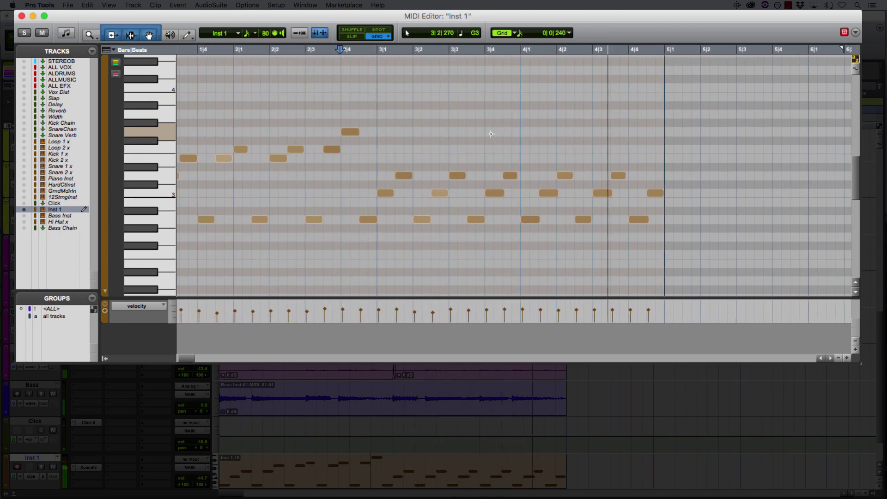
pyautogui.click(510, 175)
pyautogui.click(463, 120)
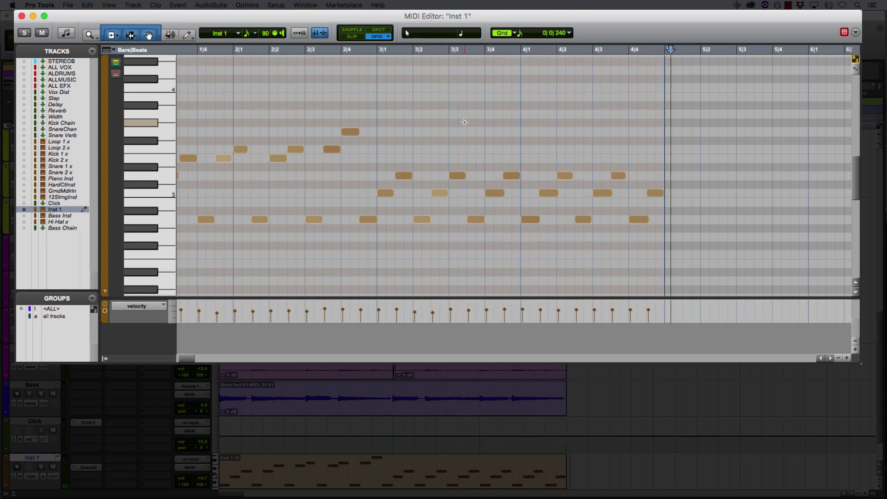
# Step: Close the MIDI Editor and raise the Inst 1 track volume to -11.0 dB while playing back the session
pyautogui.click(44, 16)
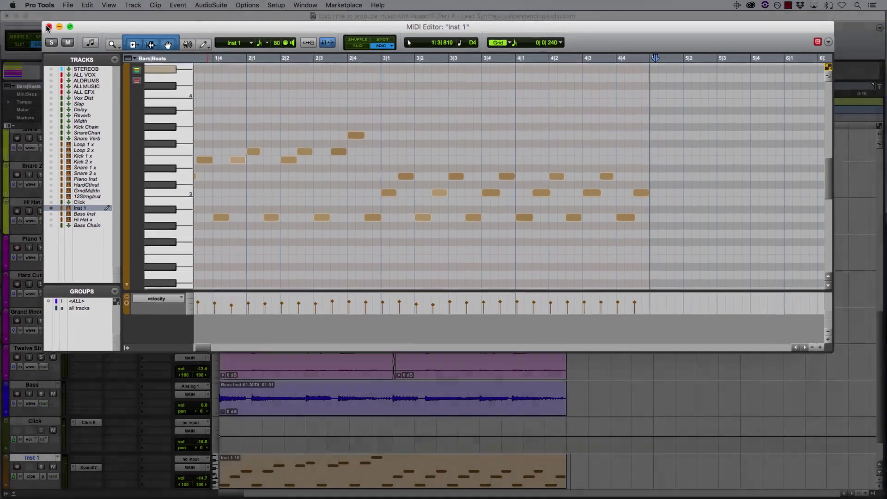
pyautogui.click(48, 27)
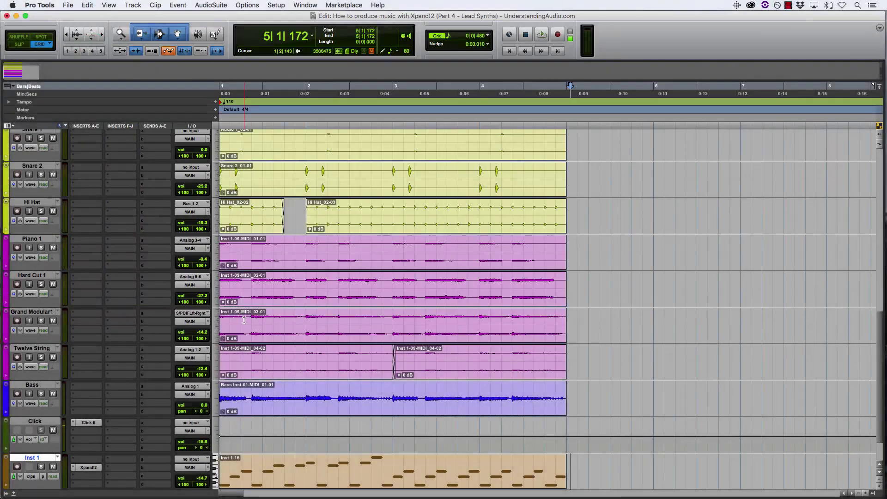
pyautogui.click(208, 469)
pyautogui.click(297, 477)
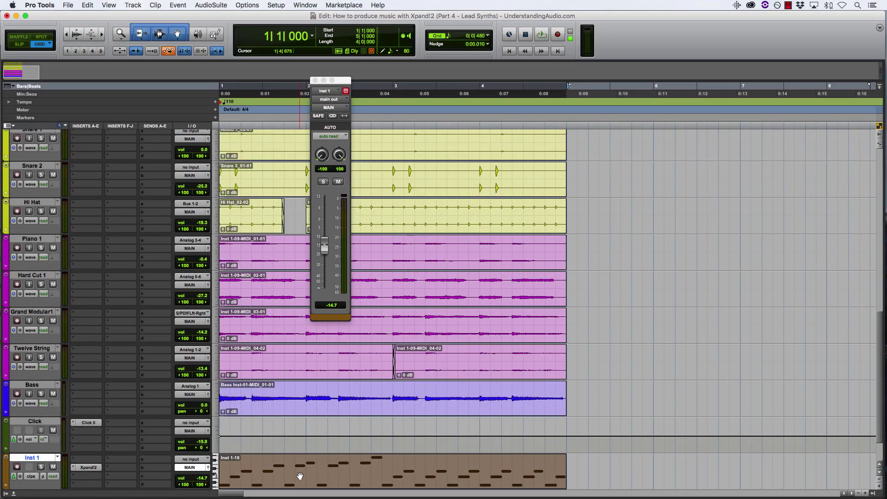
pyautogui.press('space')
pyautogui.moveTo(325, 248); pyautogui.dragTo(329, 239)
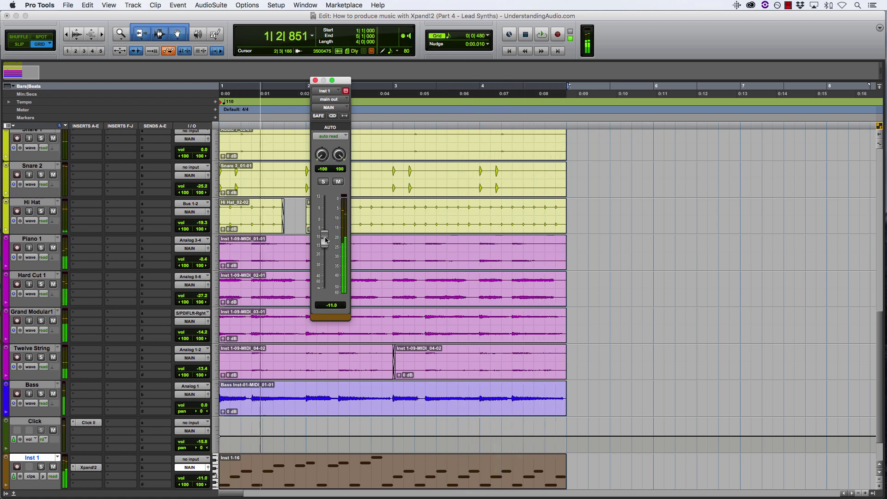
pyautogui.moveTo(326, 238); pyautogui.dragTo(325, 239)
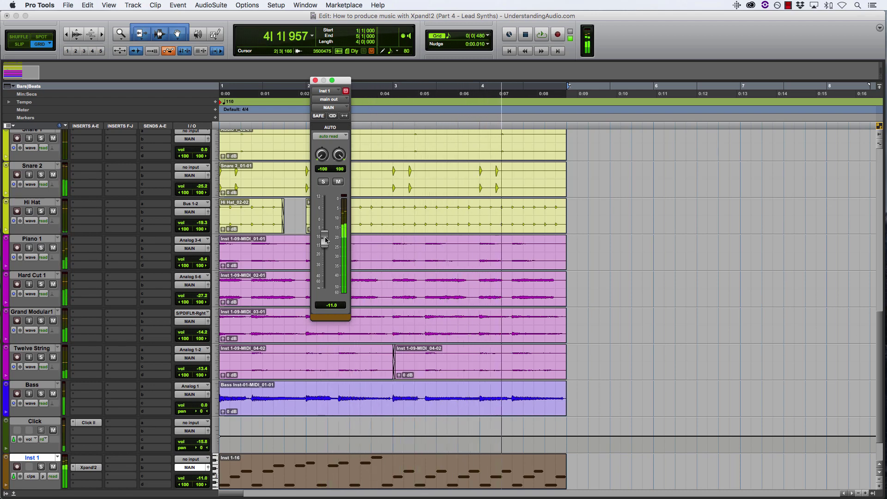
pyautogui.press('space')
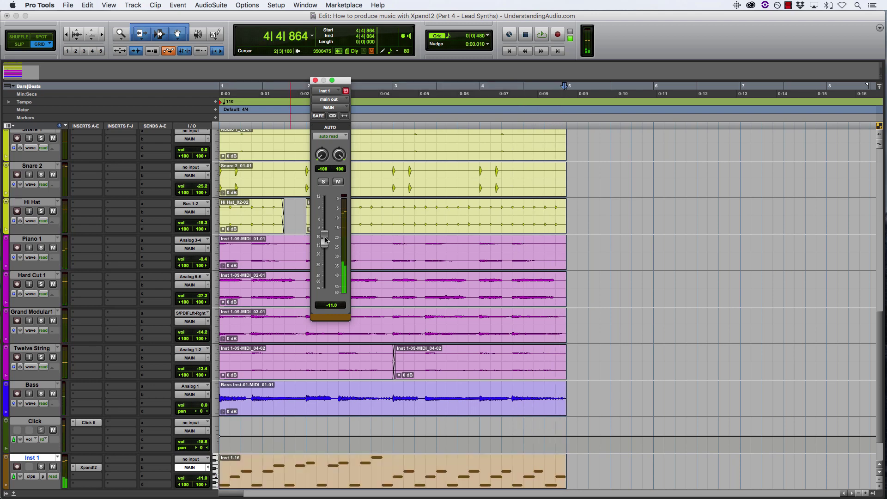
pyautogui.click(316, 84)
# Step: Duplicate the Inst 1 track and delete the MIDI clip on the duplicate
pyautogui.scroll(-3, 317, 273)
pyautogui.press('Return')
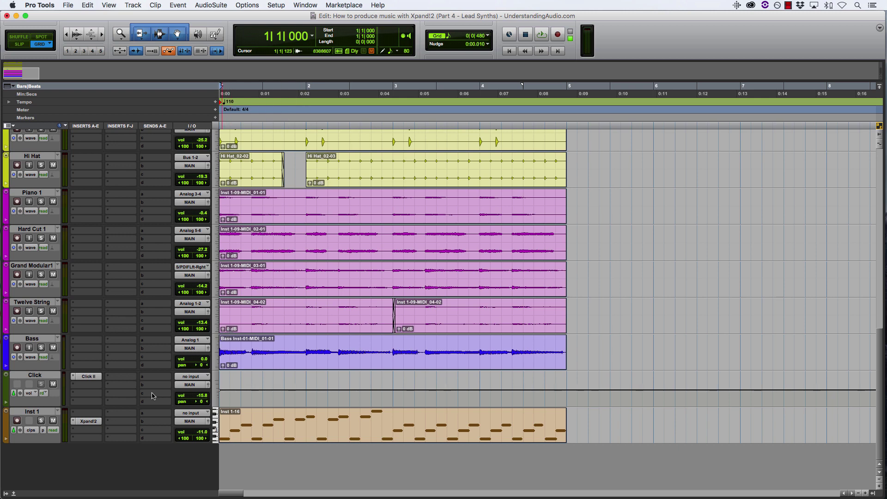
pyautogui.rightClick(37, 414)
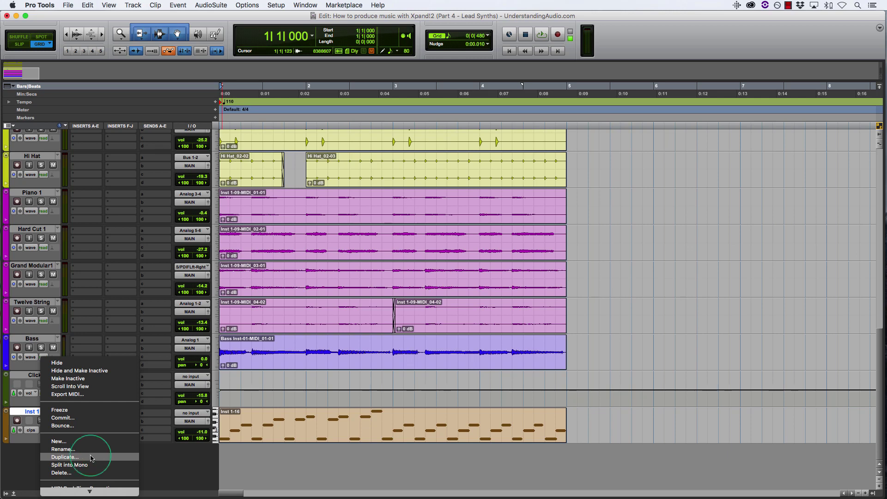
pyautogui.click(91, 458)
pyautogui.press('Return')
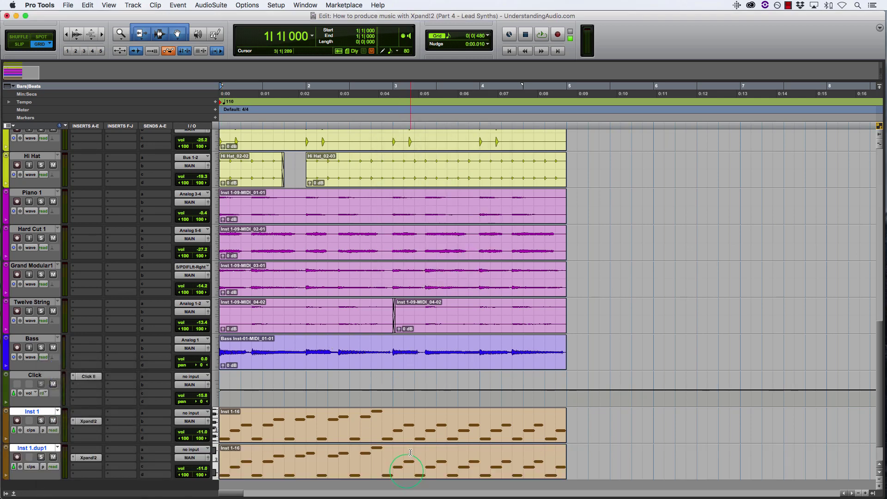
pyautogui.press('Delete')
# Step: Load the preset +10 Robo Brass from the 12 Hard Leads folder in the duplicate track's Xpand!2 and save the session
pyautogui.click(94, 461)
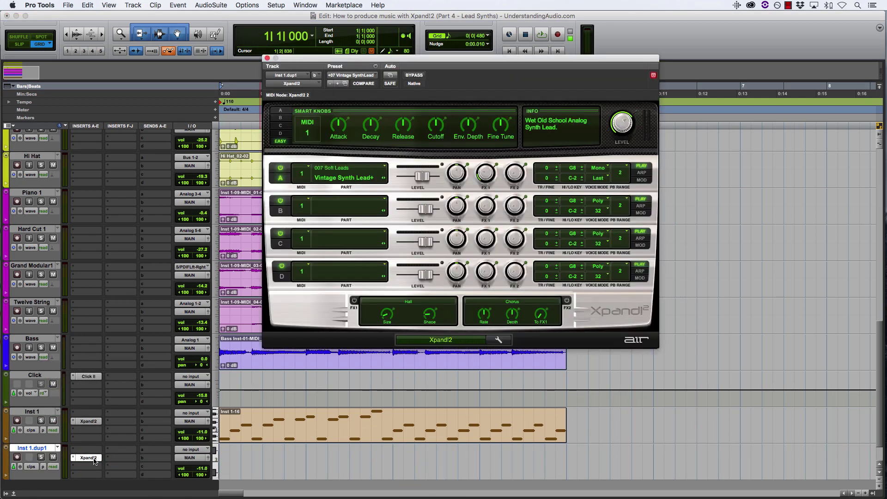
pyautogui.click(360, 75)
pyautogui.moveTo(385, 85)
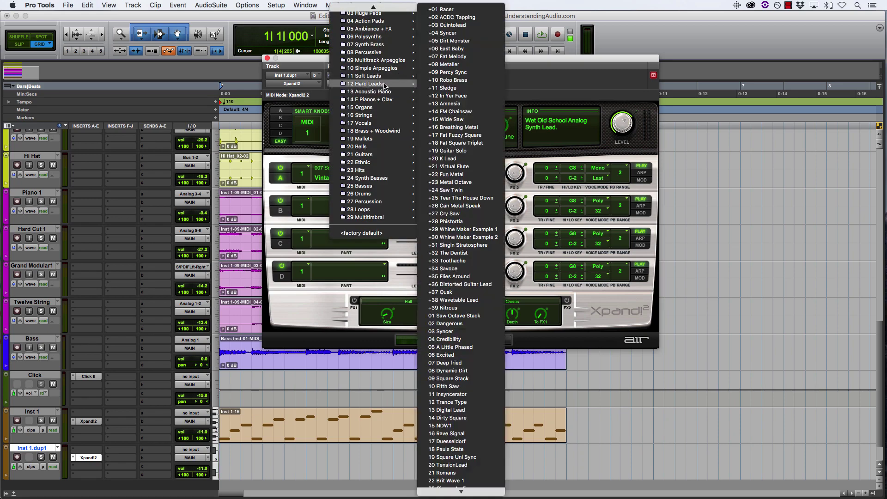
pyautogui.click(453, 80)
pyautogui.press('super+s')
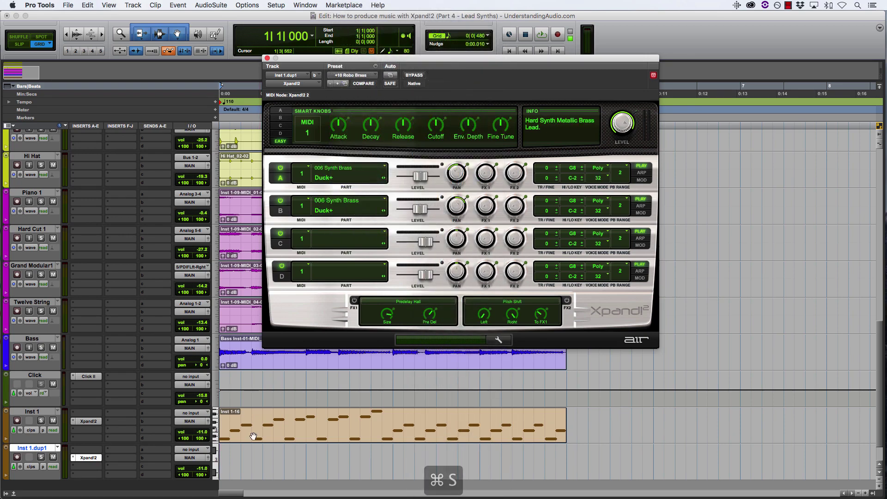
# Step: Record a MIDI take on the Inst 1.dup1 track and trim its clip to end at the start of bar 5
pyautogui.click(258, 460)
pyautogui.click(19, 460)
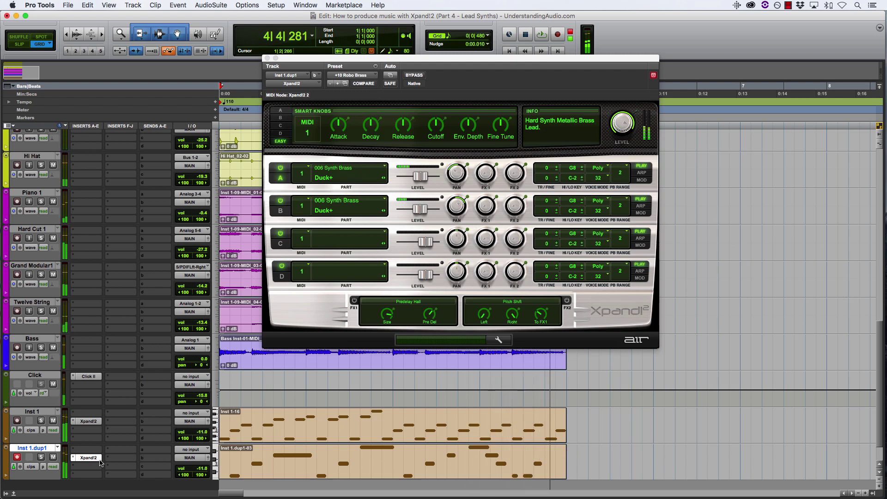
pyautogui.press('space')
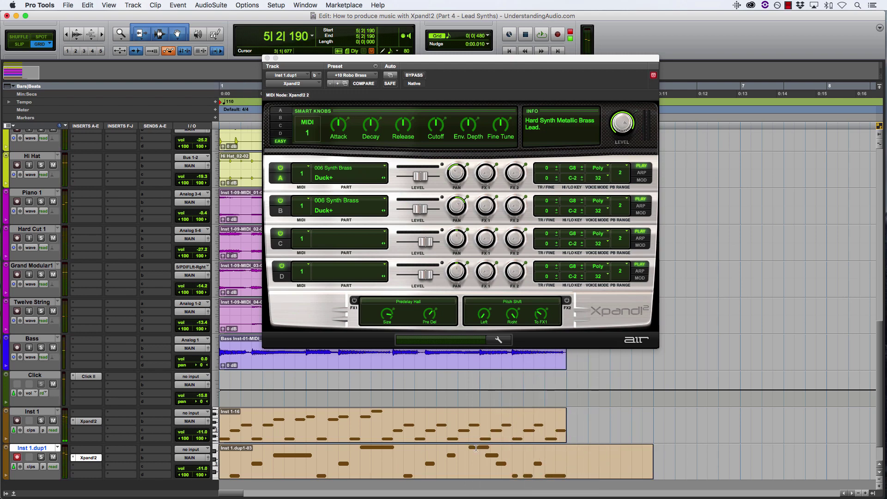
pyautogui.click(568, 452)
pyautogui.press('s')
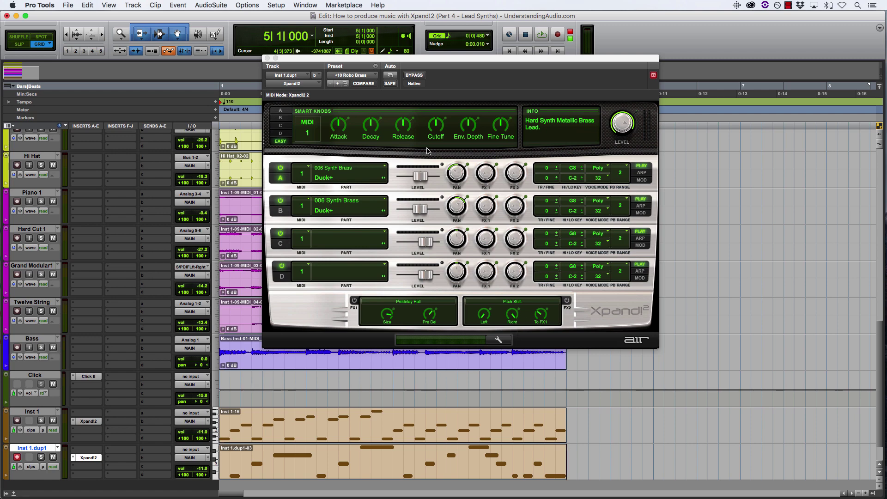
# Step: Switch the Inst 1.dup1 Xpand!2 to the preset +11 Sledge from 12 Hard Leads and delete the recorded clip
pyautogui.click(364, 77)
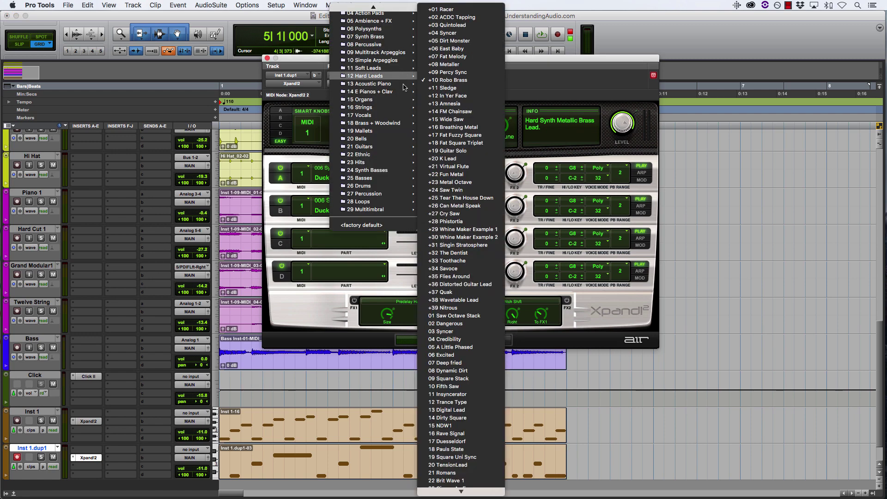
pyautogui.moveTo(404, 78)
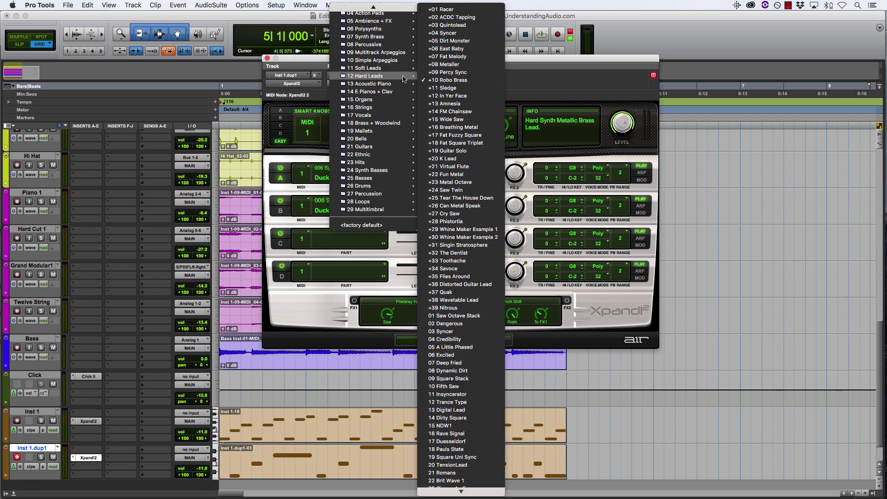
pyautogui.click(467, 89)
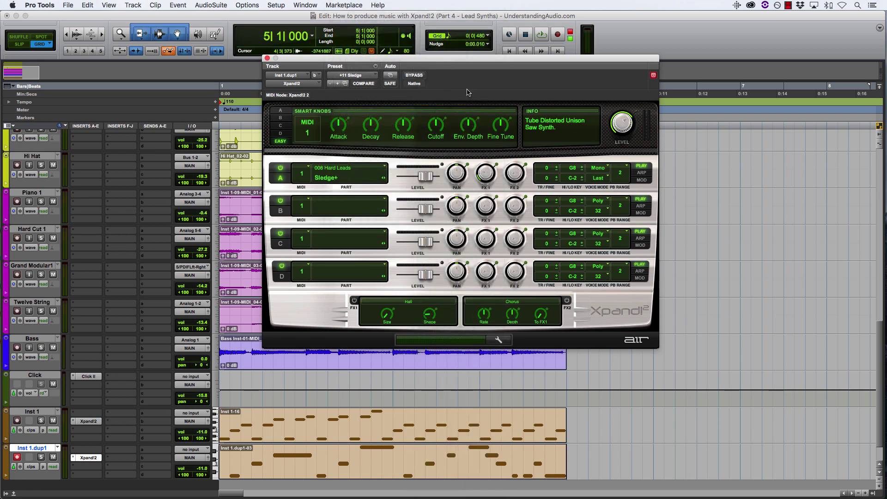
pyautogui.click(488, 471)
pyautogui.press('Delete')
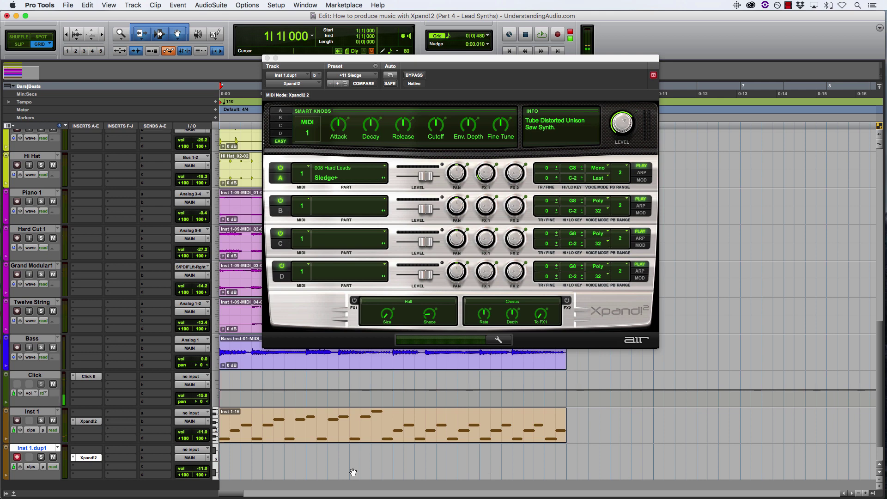
# Step: Record a new MIDI take on Inst 1.dup1, trimmed to end at the start of bar 5, and play it back
pyautogui.press('super+space')
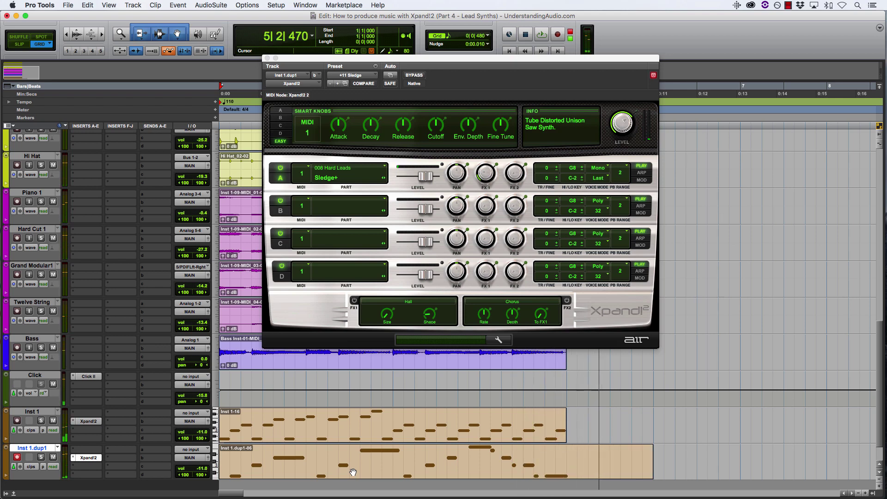
pyautogui.press('space')
pyautogui.press('s')
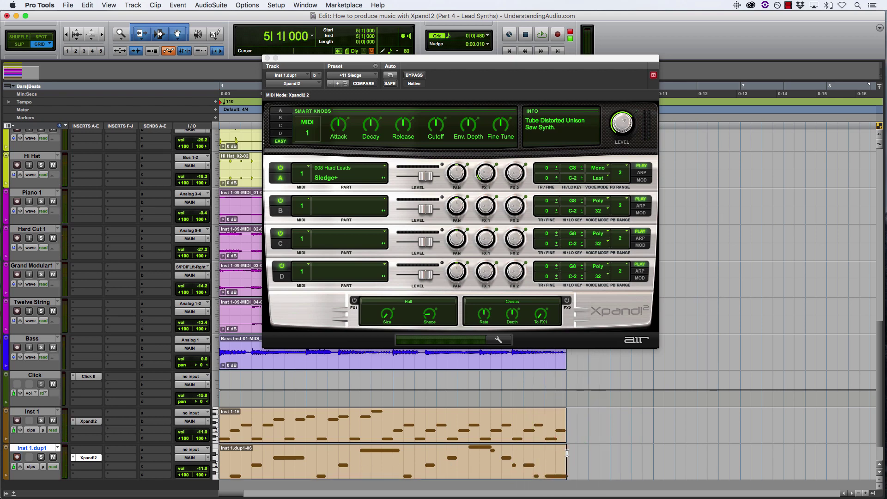
pyautogui.click(549, 467)
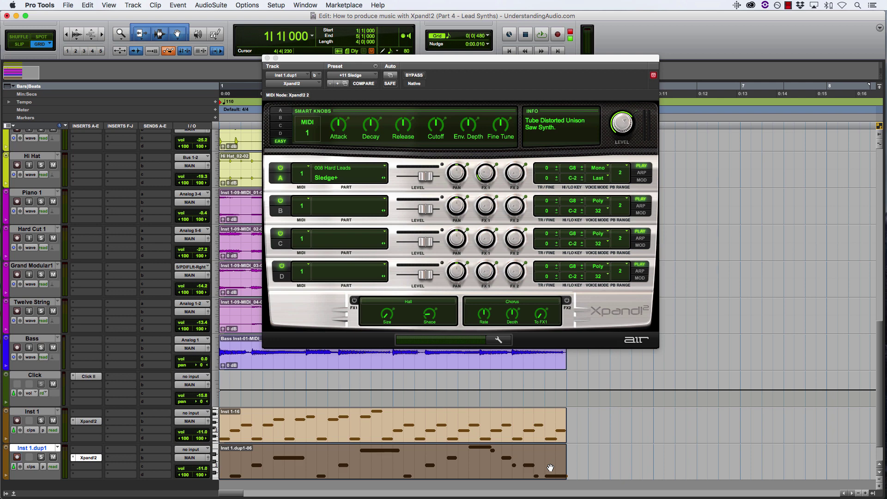
pyautogui.press('space')
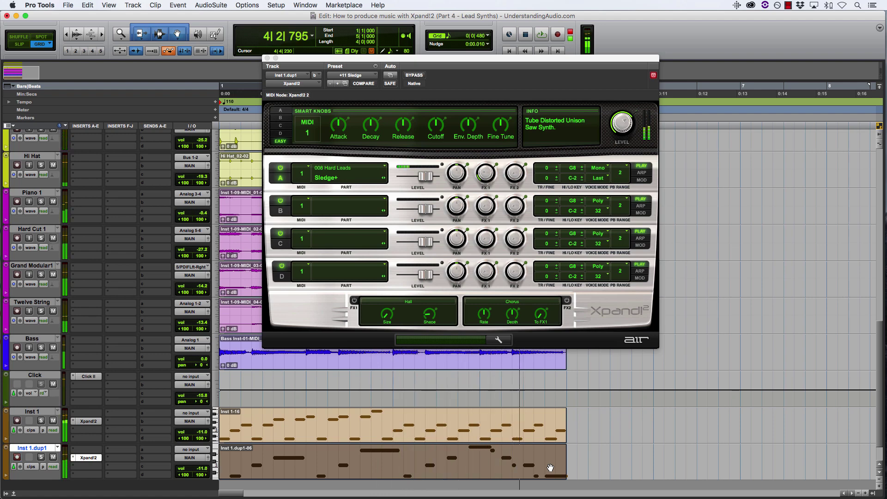
# Step: Open the Inst 1.dup1 clip in an enlarged MIDI Editor with the Xpand!2 window closed
pyautogui.doubleClick(518, 469)
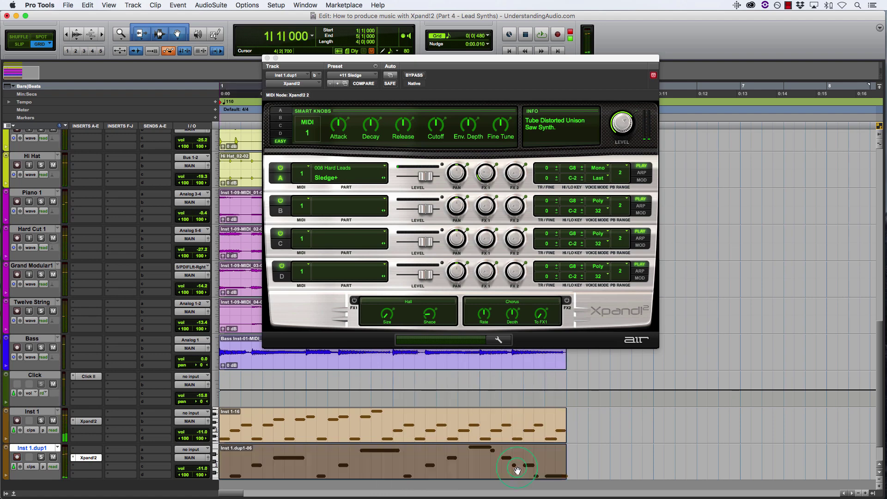
pyautogui.click(267, 58)
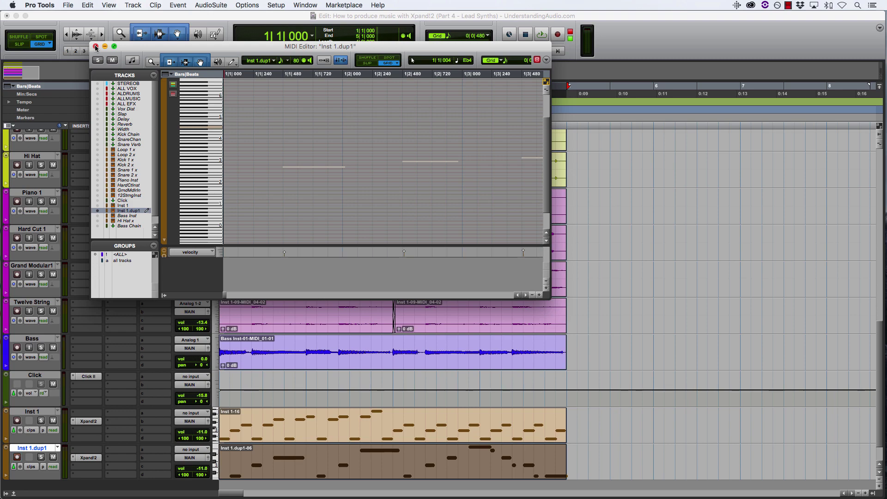
pyautogui.moveTo(550, 298); pyautogui.dragTo(844, 374)
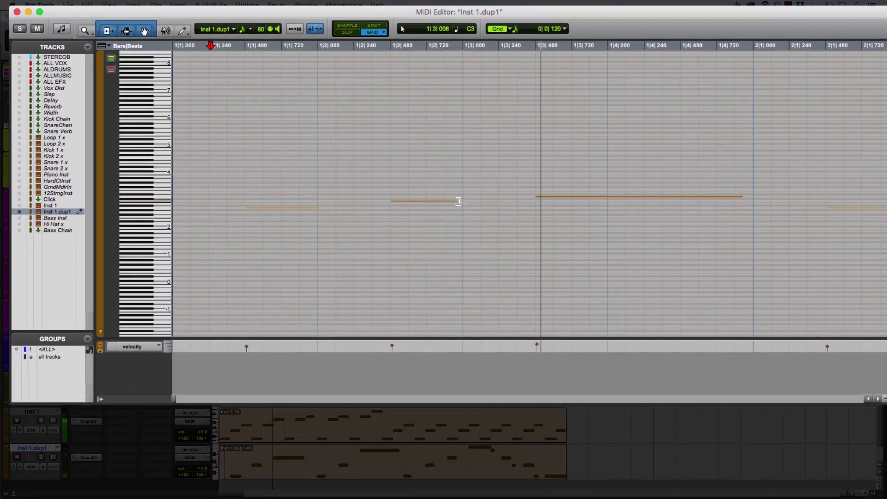
# Step: Lengthen the note starting near 1|2|480 to end at 1|3|000 and the one near 1|3|480 to end at 2|1|000
pyautogui.click(460, 201)
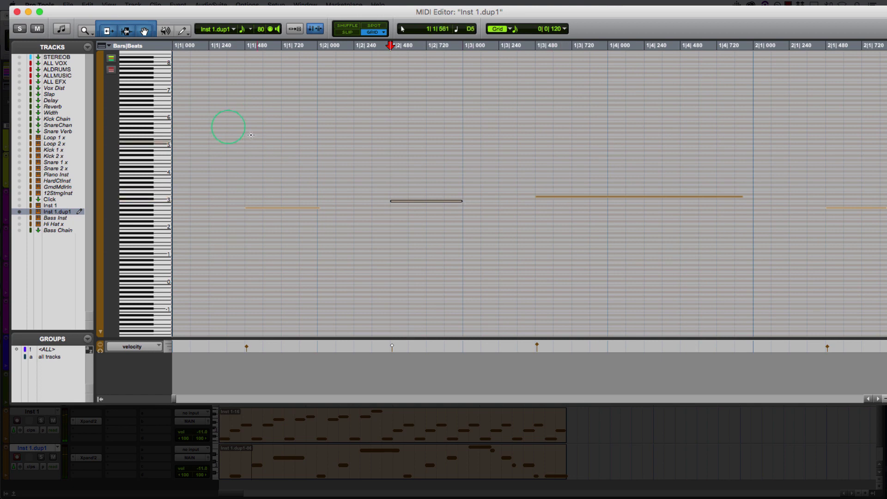
pyautogui.press('space')
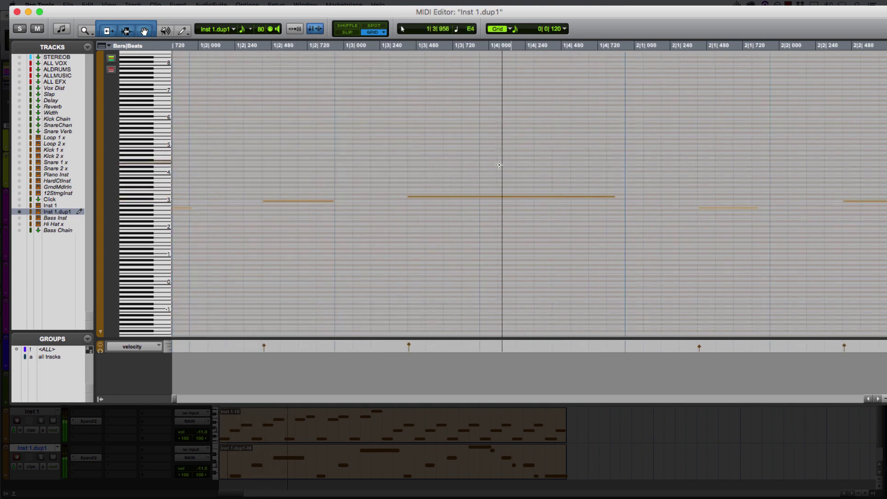
pyautogui.press('space')
pyautogui.moveTo(574, 195); pyautogui.dragTo(585, 197)
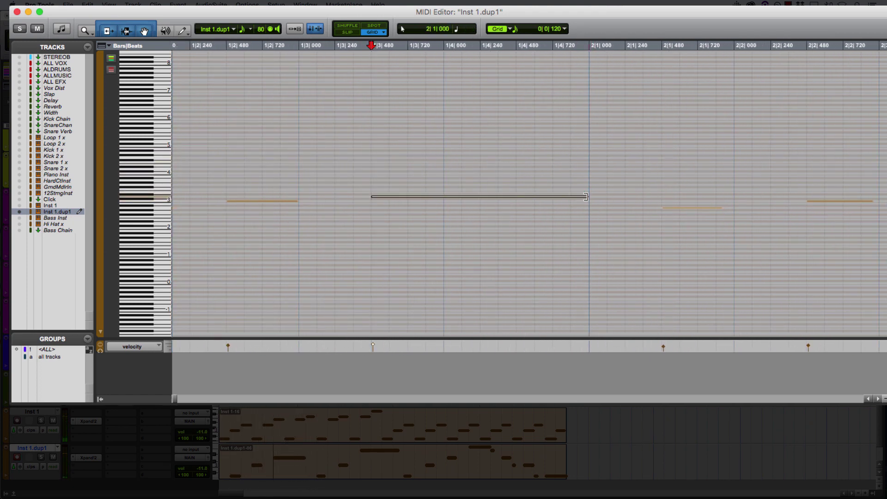
pyautogui.click(320, 100)
# Step: Shorten the long note starting near 2|3|480 so it ends at 3|1|000
pyautogui.press('space')
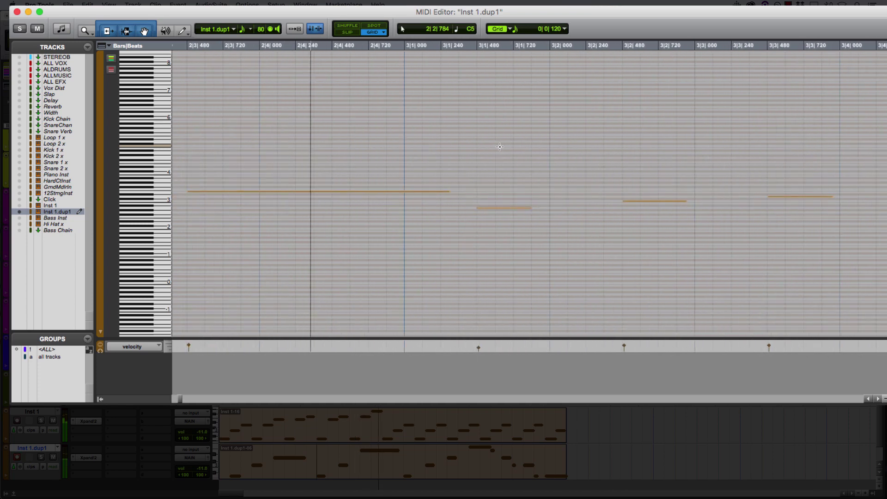
pyautogui.press('space')
pyautogui.moveTo(447, 192); pyautogui.dragTo(403, 193)
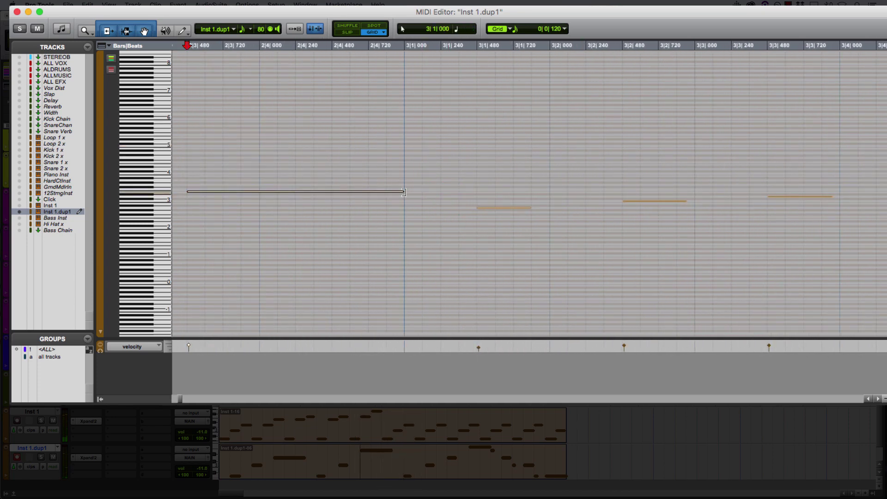
pyautogui.click(182, 116)
# Step: Play through bars 3 and 4, lower the velocity of the note near 4|2|480, and audition the passage again
pyautogui.press('space')
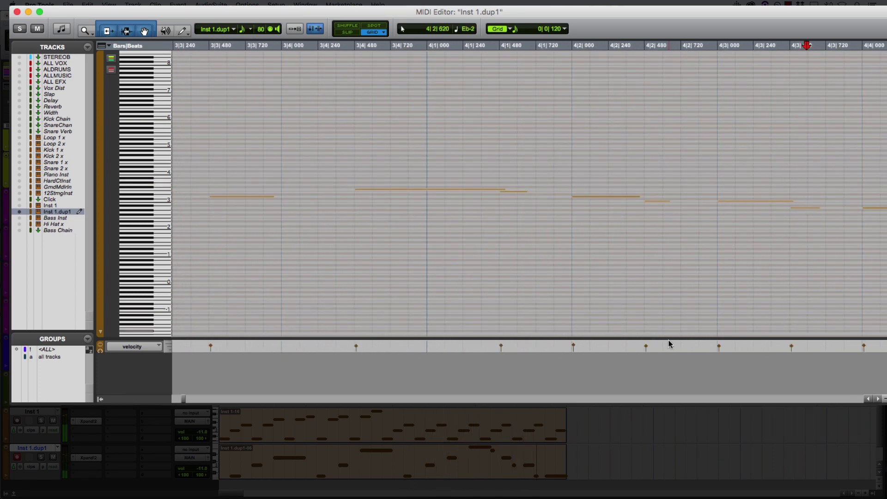
pyautogui.press('space')
pyautogui.click(527, 242)
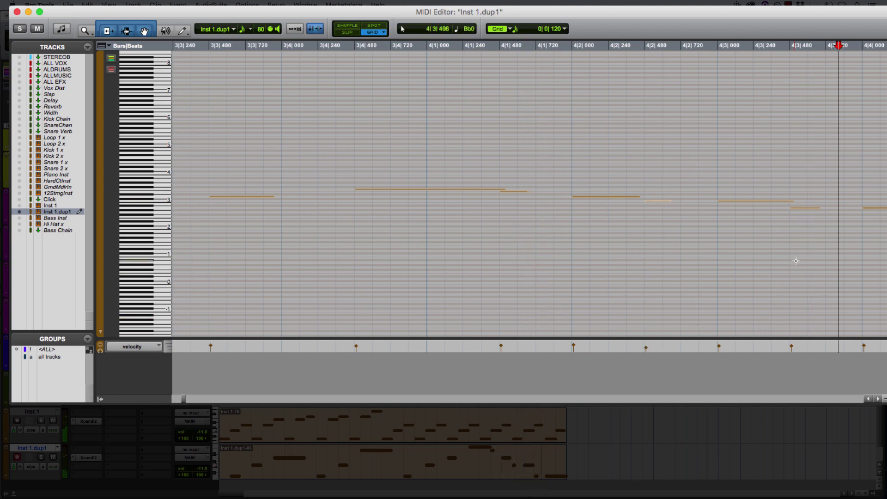
pyautogui.click(308, 224)
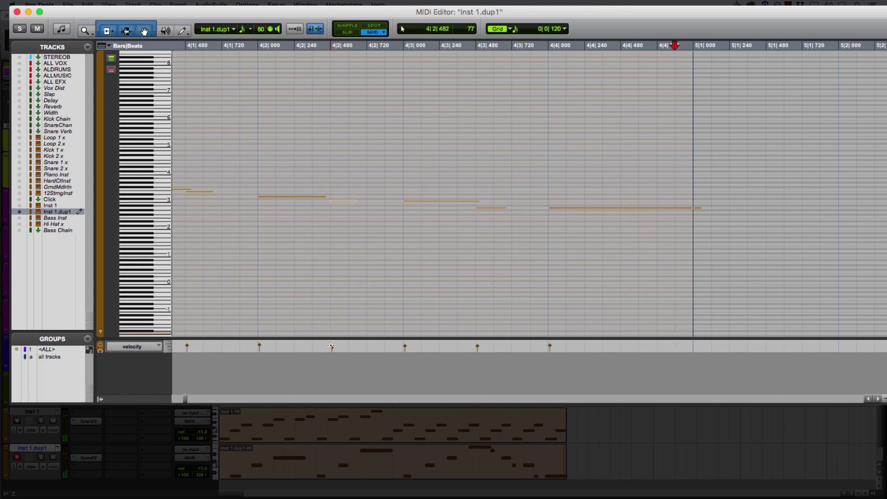
pyautogui.click(207, 260)
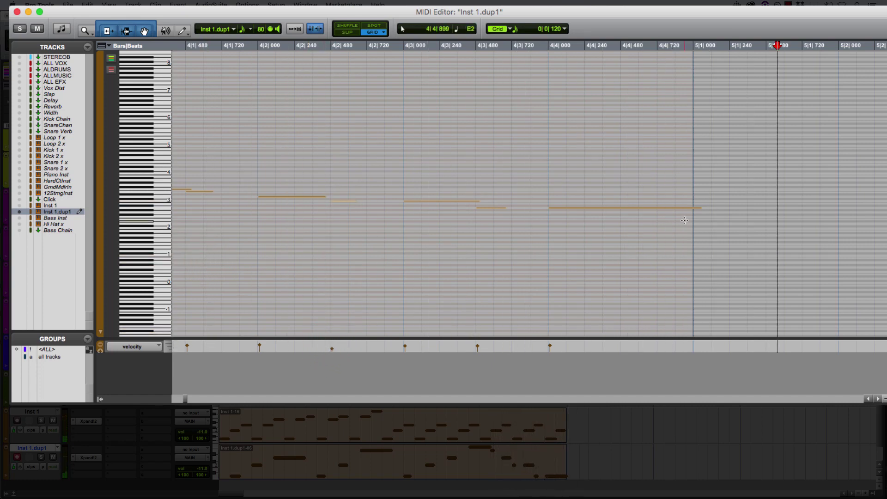
# Step: Shorten the final note to end at 5|1|000 and close the MIDI Editor
pyautogui.click(703, 207)
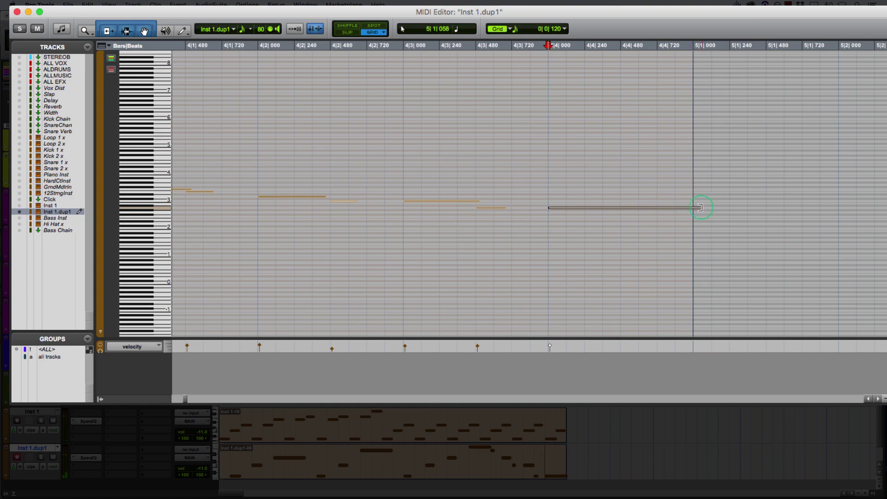
pyautogui.moveTo(700, 207); pyautogui.dragTo(691, 207)
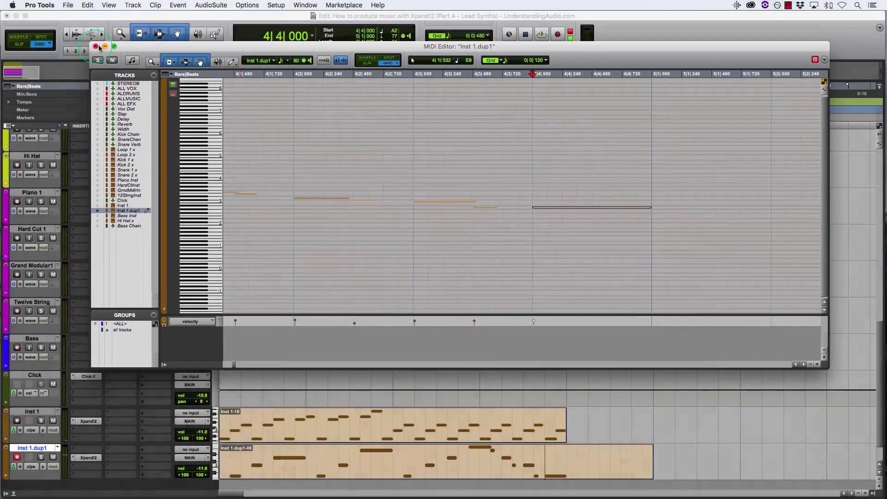
pyautogui.click(84, 43)
# Step: Trim the Inst 1.dup1 clip to end at the start of bar 5 and save the session
pyautogui.click(565, 455)
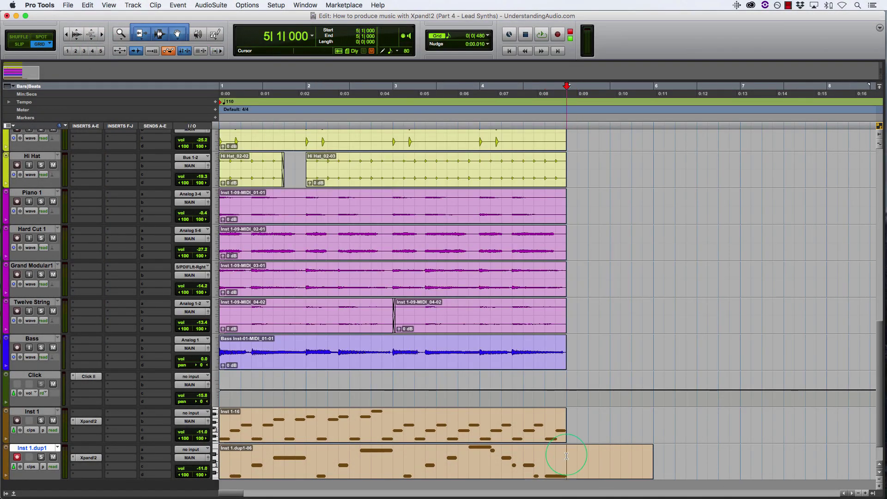
pyautogui.press('super+s')
pyautogui.click(509, 474)
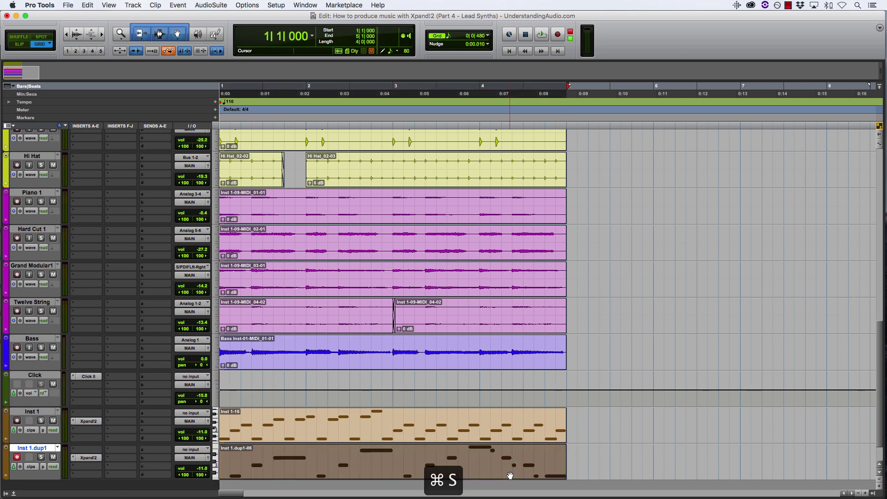
# Step: Set the Inst 1.dup1 output volume to -9.4 during playback, close its output window, and save the session
pyautogui.press('space')
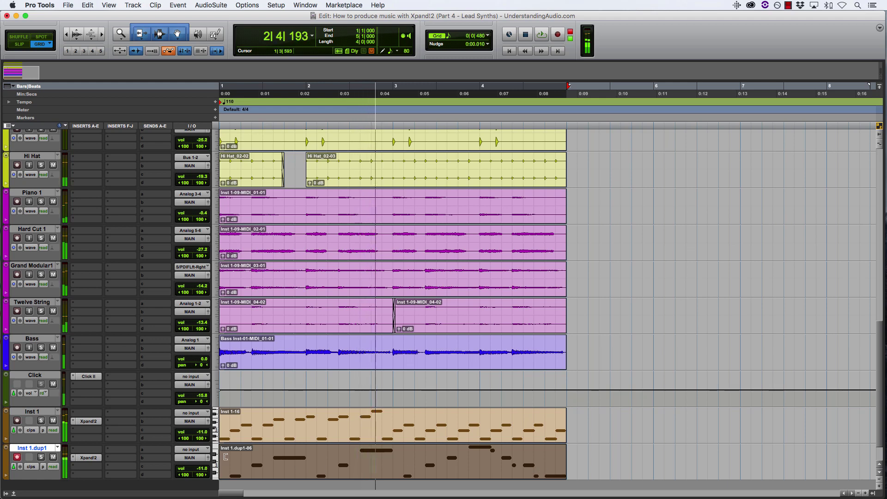
pyautogui.click(208, 457)
pyautogui.moveTo(326, 249); pyautogui.dragTo(325, 238)
pyautogui.click(328, 239)
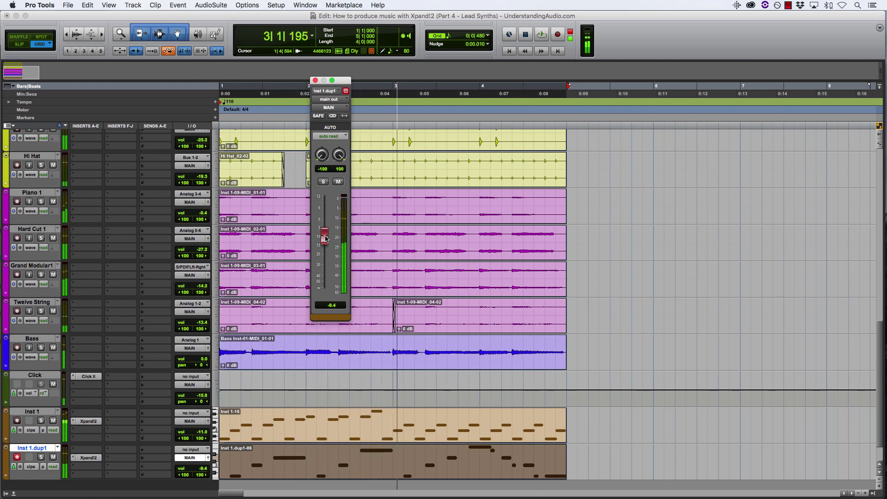
pyautogui.press('space')
pyautogui.click(315, 81)
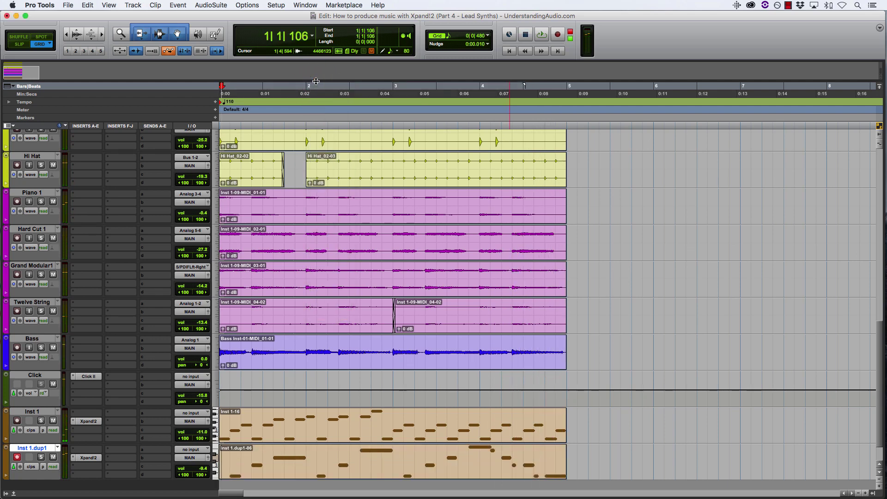
pyautogui.press('super+s')
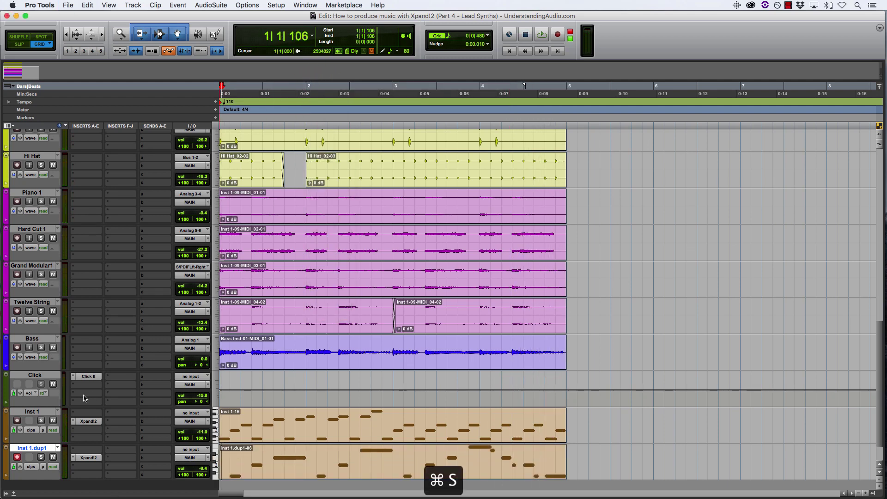
# Step: Disarm recording on Inst 1.dup1 and return to the start of the session
pyautogui.click(17, 457)
pyautogui.press('Return')
pyautogui.scroll(-2, 629, 229)
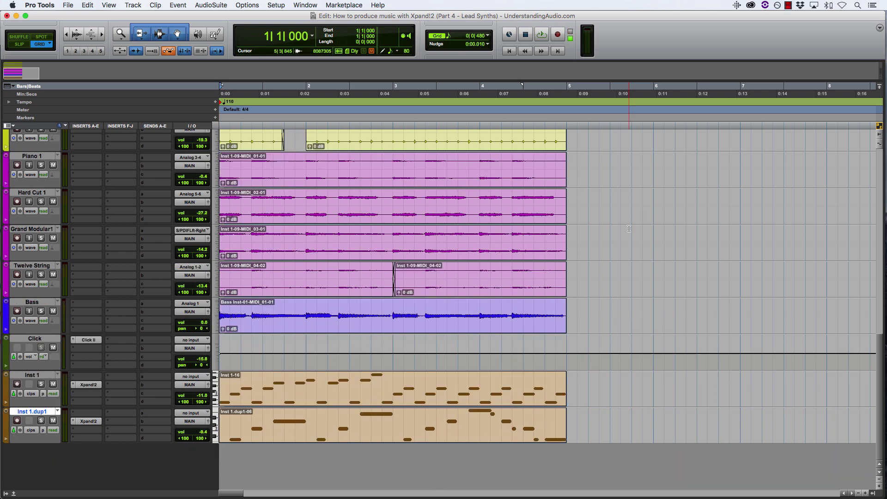
# Step: Review the Input Quantize settings in Event Operations, including what to quantize and the quantize grid
pyautogui.click(184, 5)
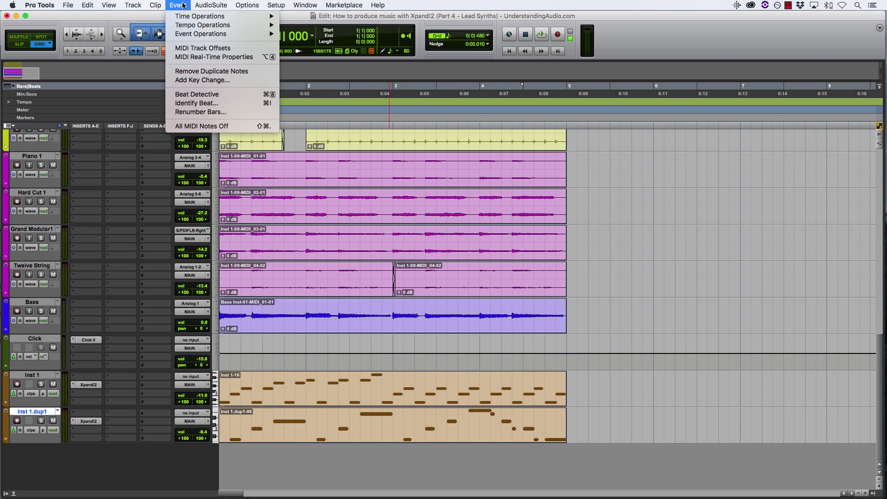
pyautogui.moveTo(218, 34)
pyautogui.click(353, 100)
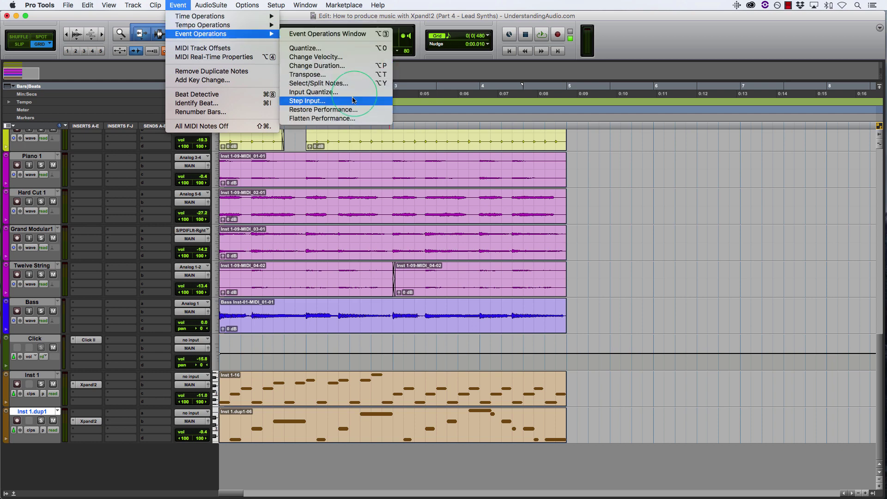
pyautogui.click(357, 92)
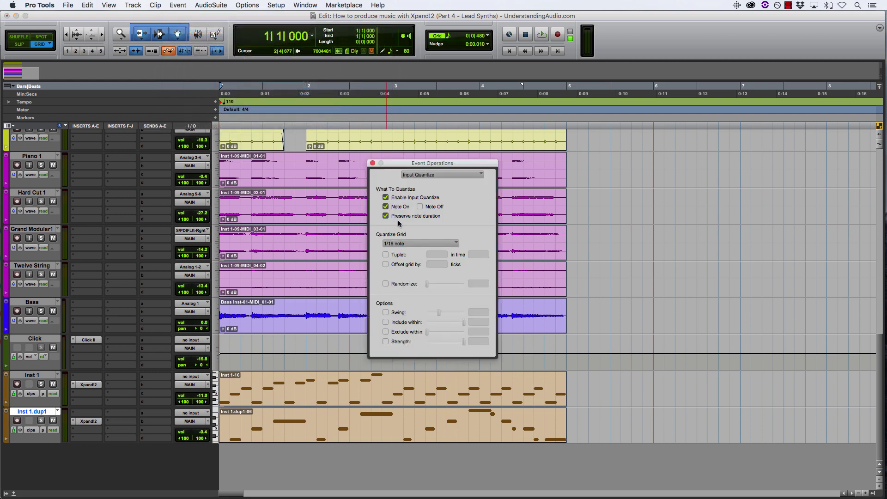
pyautogui.click(373, 163)
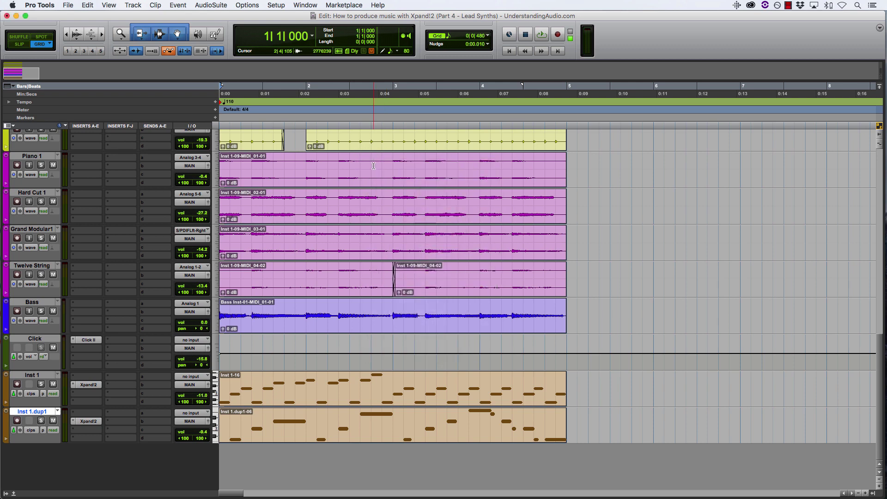
# Step: Duplicate the Inst 1.dup1 track once and delete the copied clip from Inst 1.dup2
pyautogui.rightClick(32, 418)
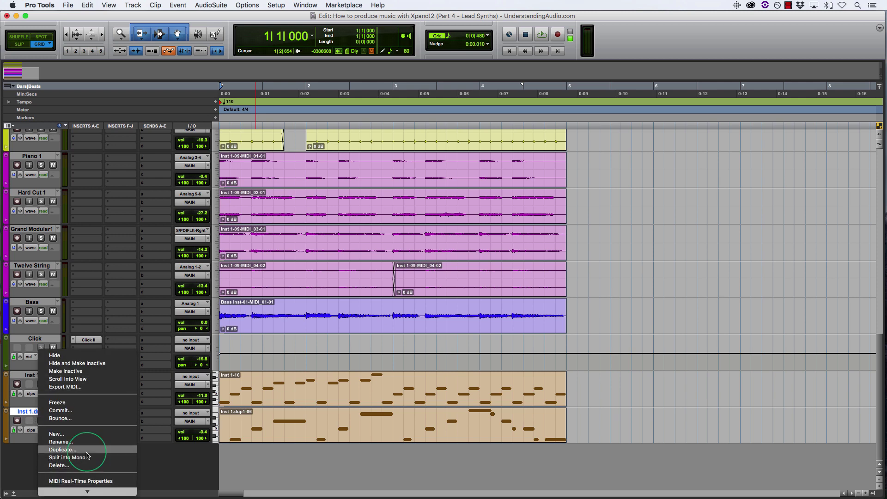
pyautogui.click(86, 451)
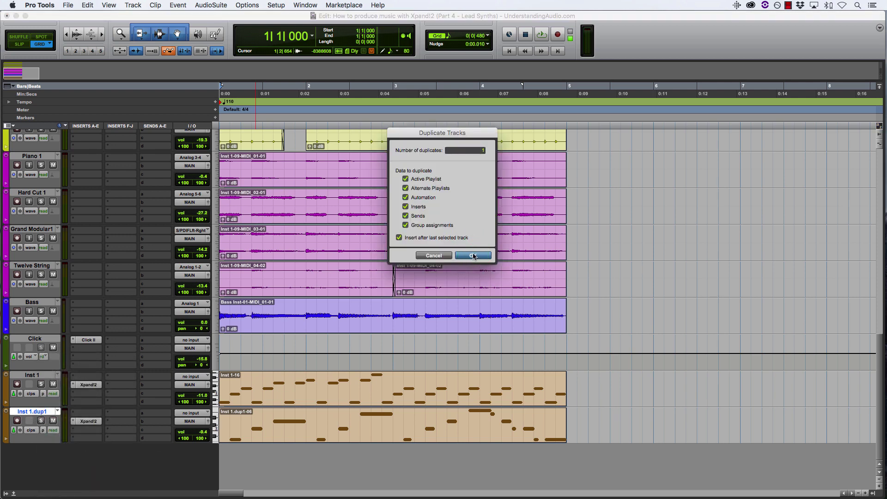
pyautogui.click(473, 256)
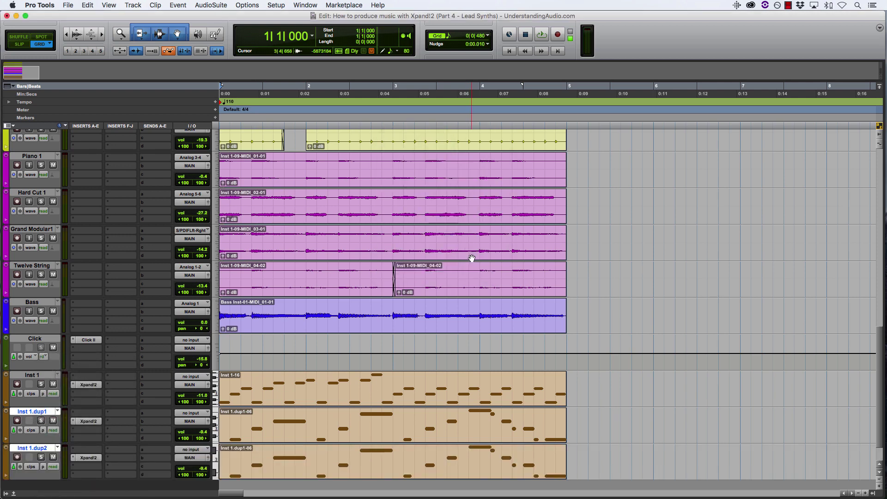
pyautogui.click(394, 473)
pyautogui.press('BackSpace')
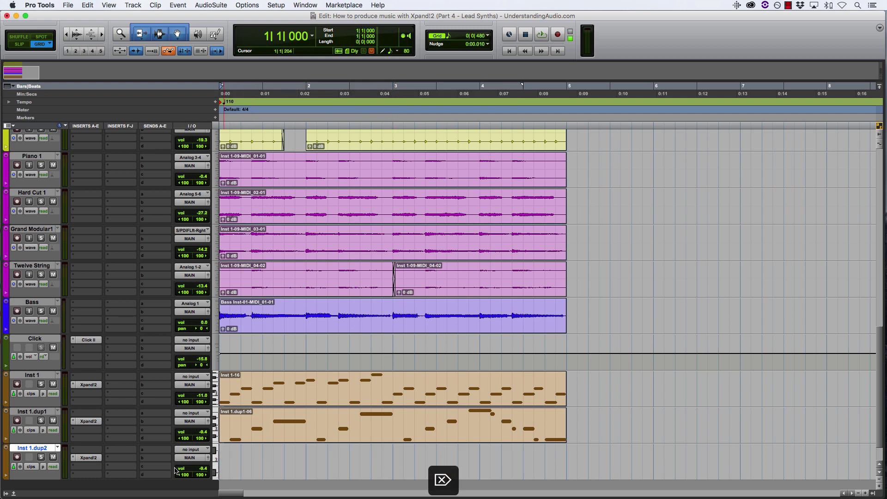
# Step: Switch the Inst 1.dup2 Xpand!2 to the preset +28 Phistortia from 12 Hard Leads and close the plug-in window
pyautogui.click(97, 458)
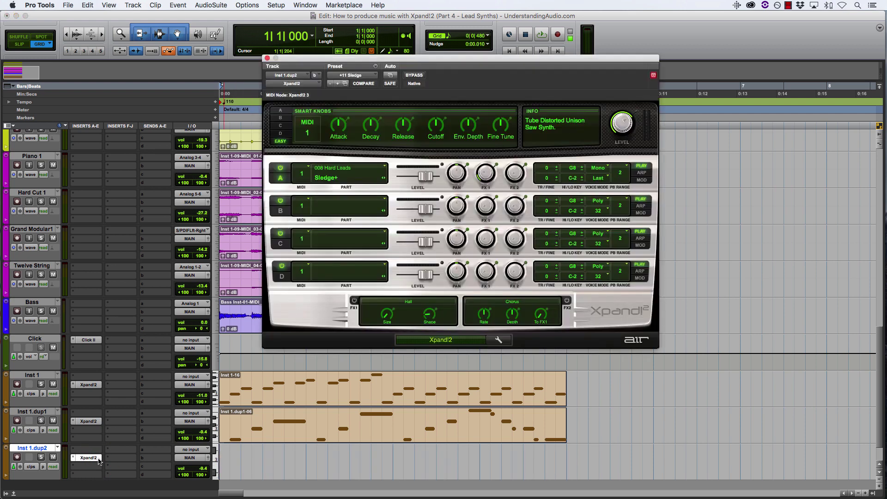
pyautogui.click(360, 76)
pyautogui.moveTo(378, 80)
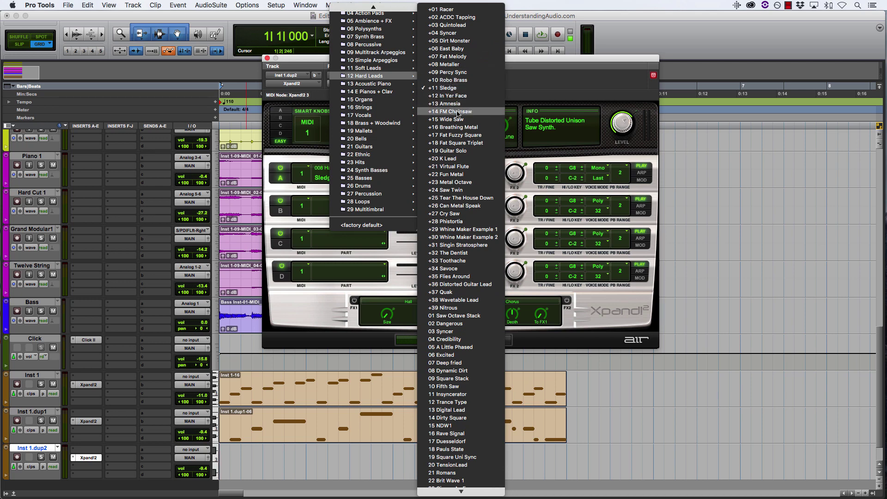
pyautogui.click(466, 221)
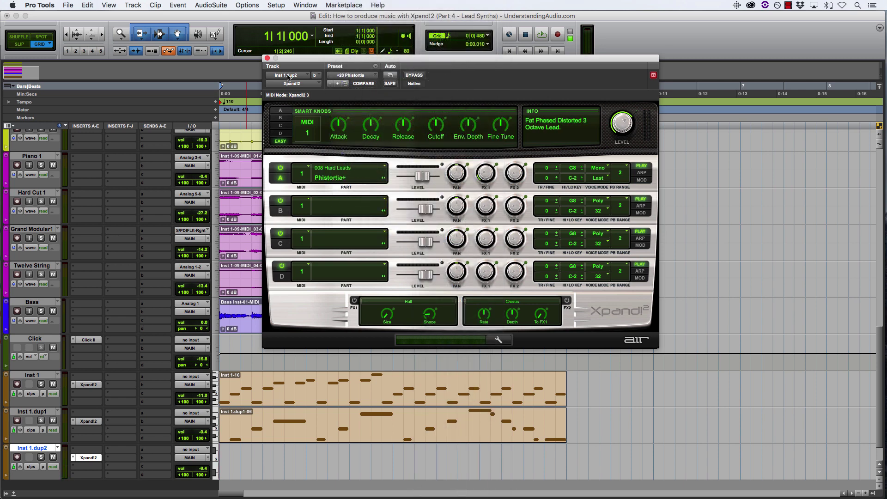
pyautogui.click(267, 59)
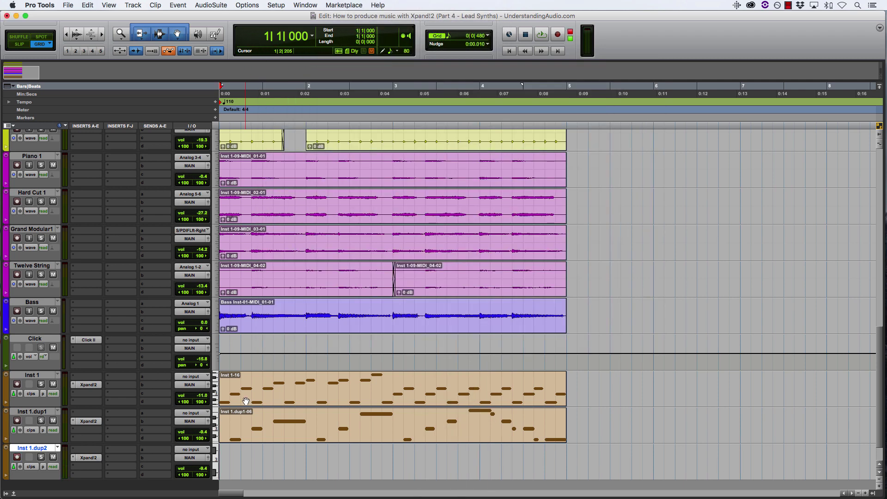
# Step: Record a MIDI take on Inst 1.dup2, trim its clip to end at the start of bar 5, and play it back
pyautogui.click(17, 457)
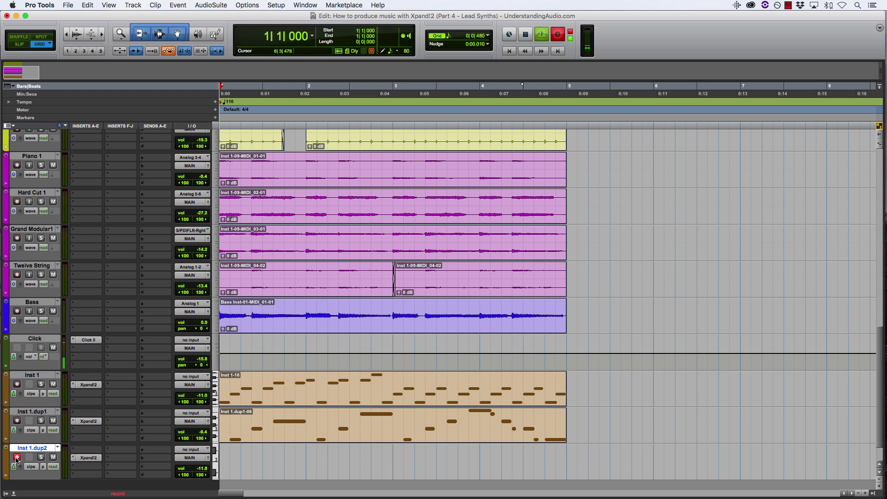
pyautogui.press('space')
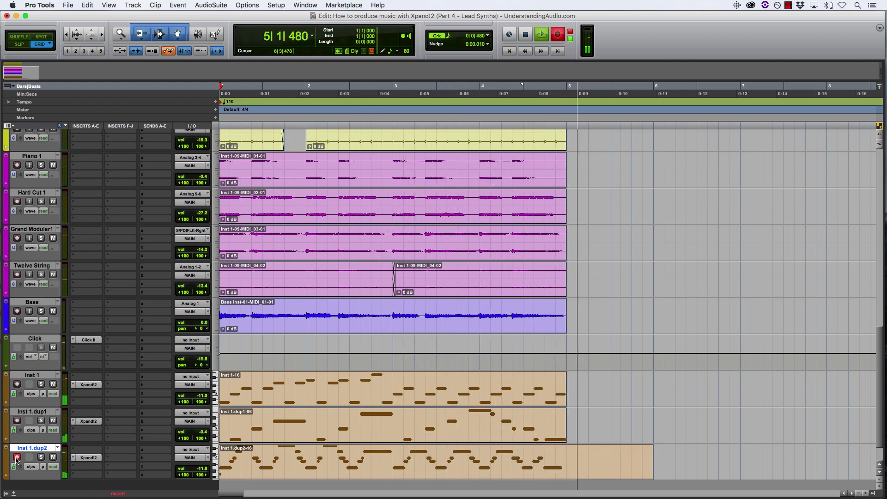
pyautogui.press('space')
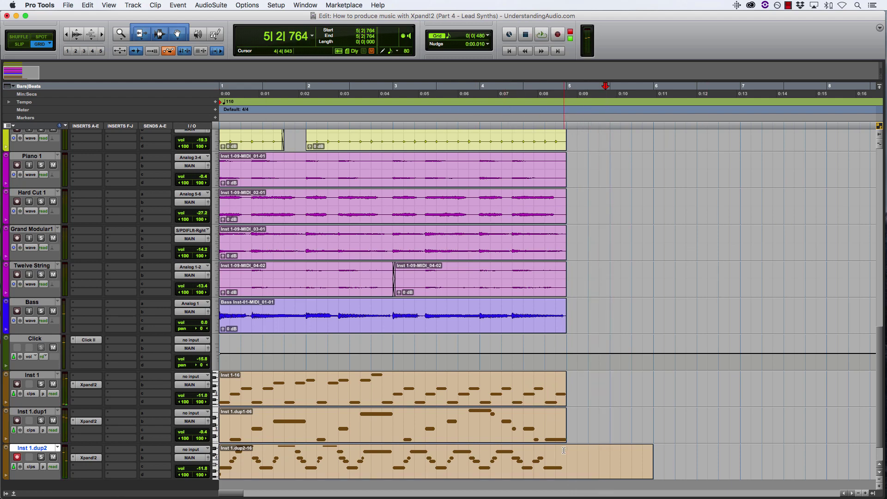
pyautogui.click(501, 473)
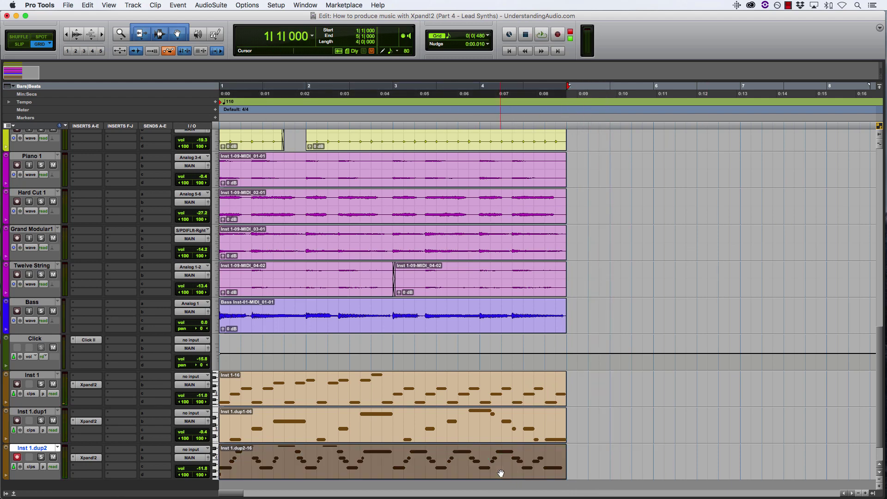
pyautogui.press('space')
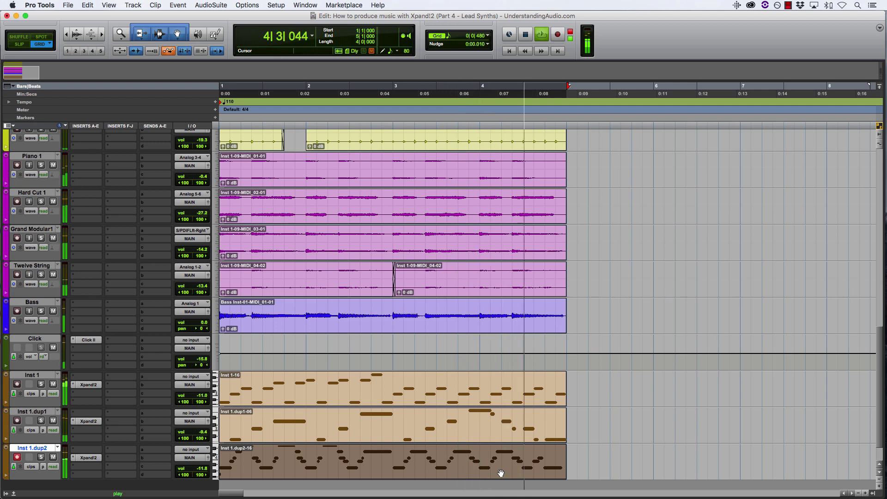
# Step: Open the Inst 1.dup2 clip in the MIDI Editor and delete the stray short note at its start
pyautogui.click(499, 473)
pyautogui.doubleClick(499, 474)
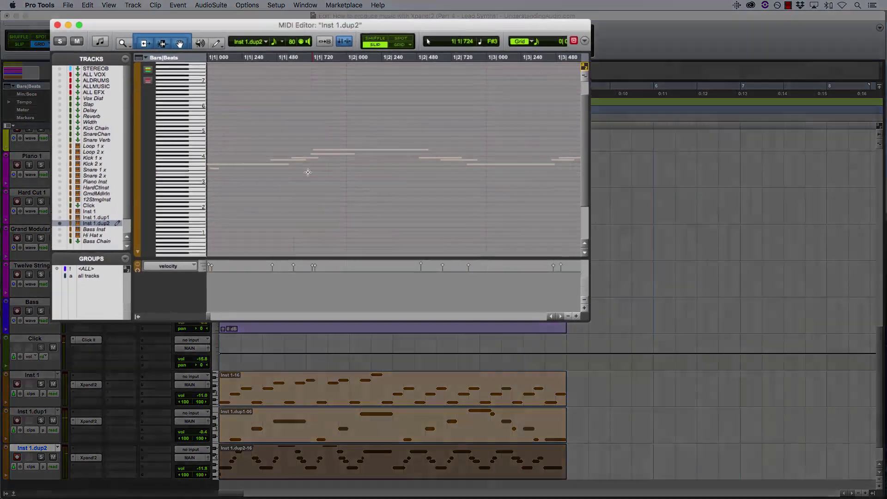
pyautogui.click(231, 170)
pyautogui.press('Delete')
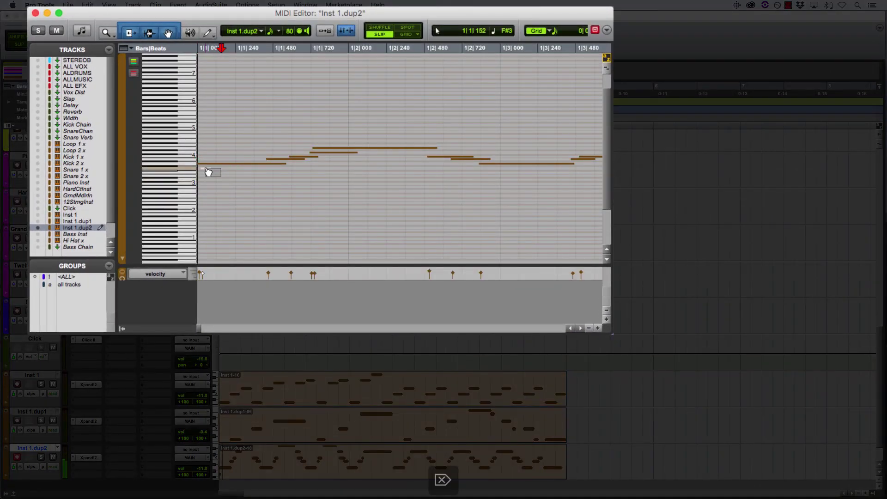
# Step: Move the early A3 note near beat 3 of bar 1 and the three notes following it so the group starts at 1|3|000
pyautogui.press('space')
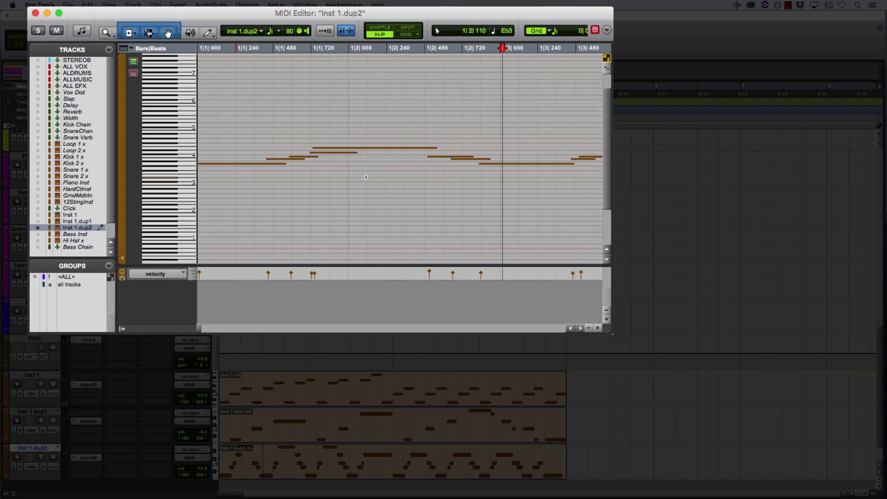
pyautogui.click(493, 167)
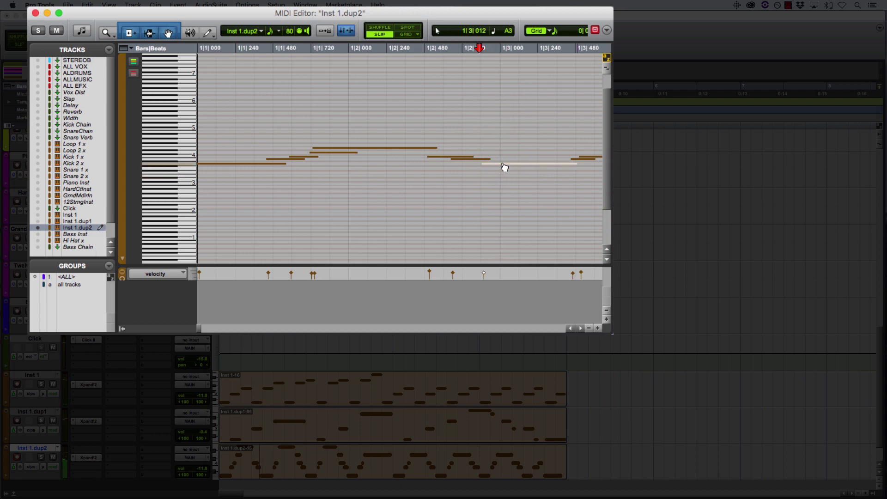
pyautogui.press('space')
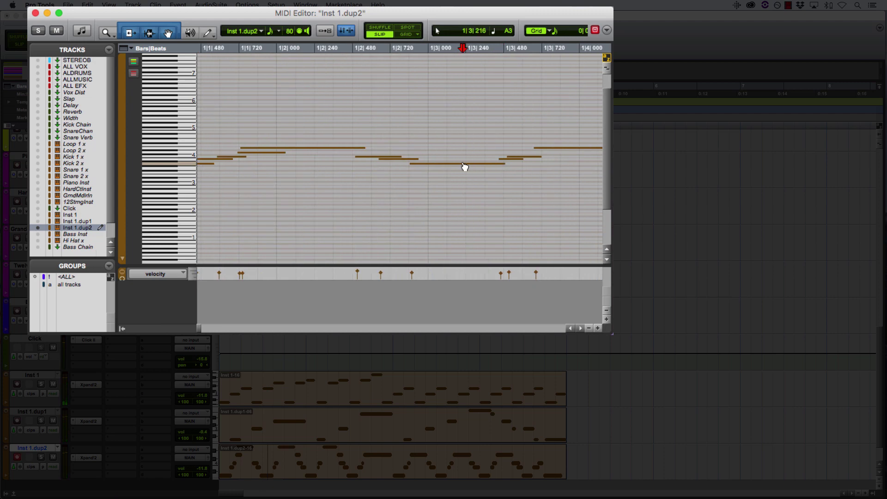
pyautogui.press('space')
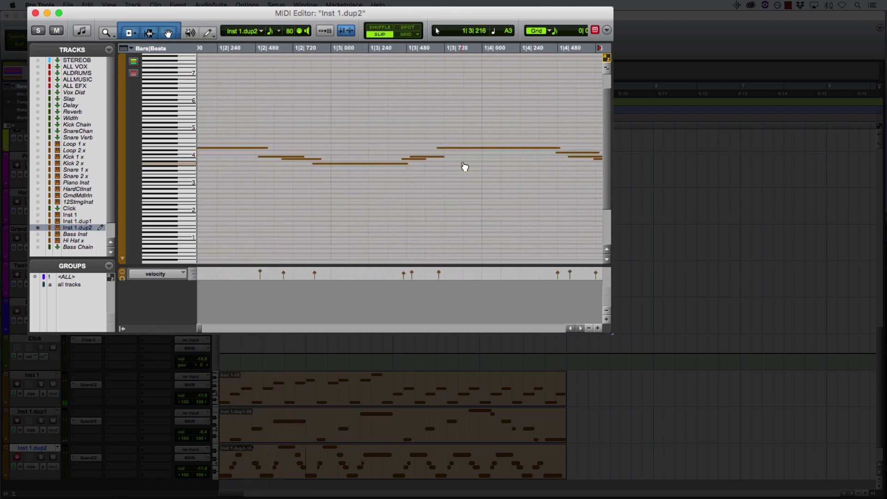
pyautogui.moveTo(476, 180); pyautogui.dragTo(398, 137)
pyautogui.click(348, 165)
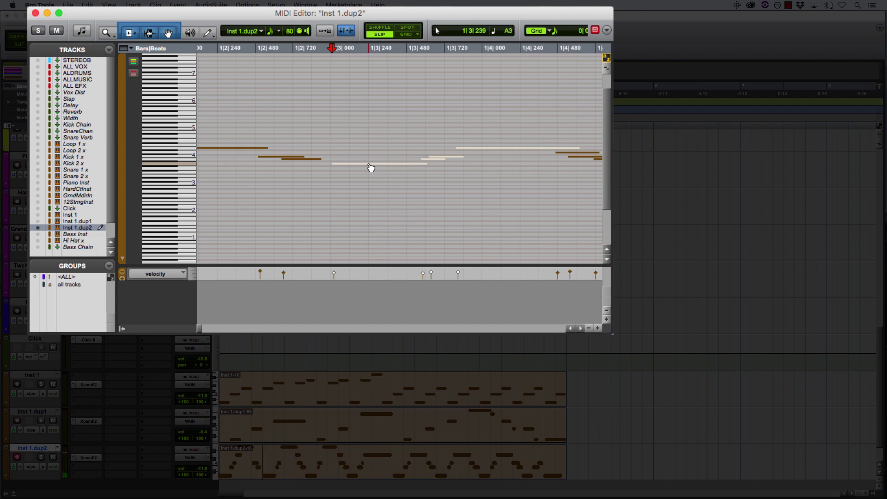
pyautogui.press('Return')
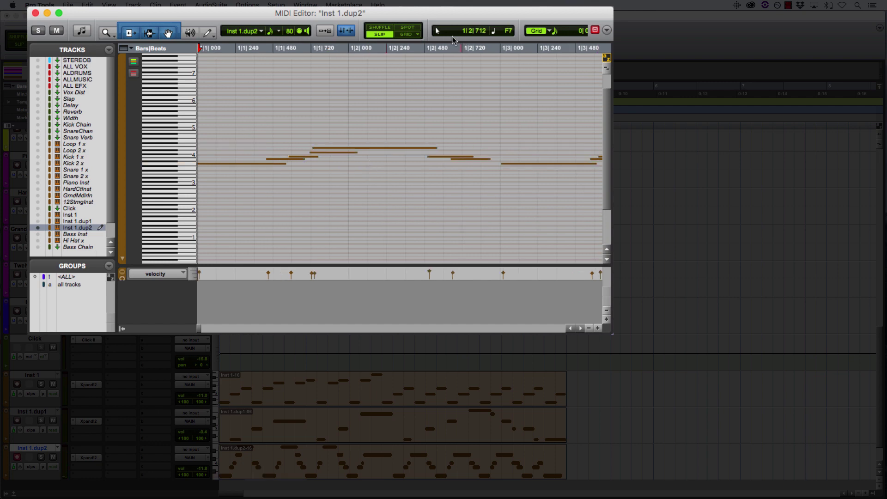
# Step: Set the MIDI Editor grid to 1/16 note and play the part from the beginning
pyautogui.click(556, 33)
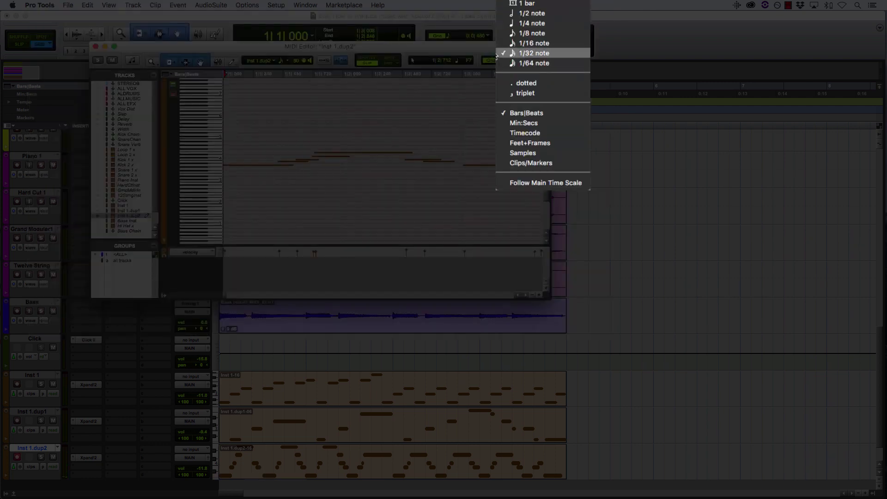
pyautogui.click(515, 42)
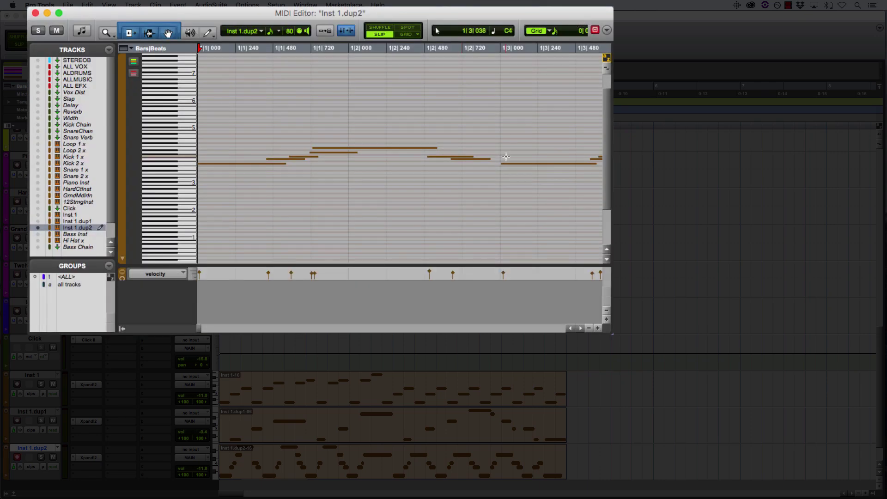
pyautogui.hscroll(1, 506, 156)
pyautogui.press('space')
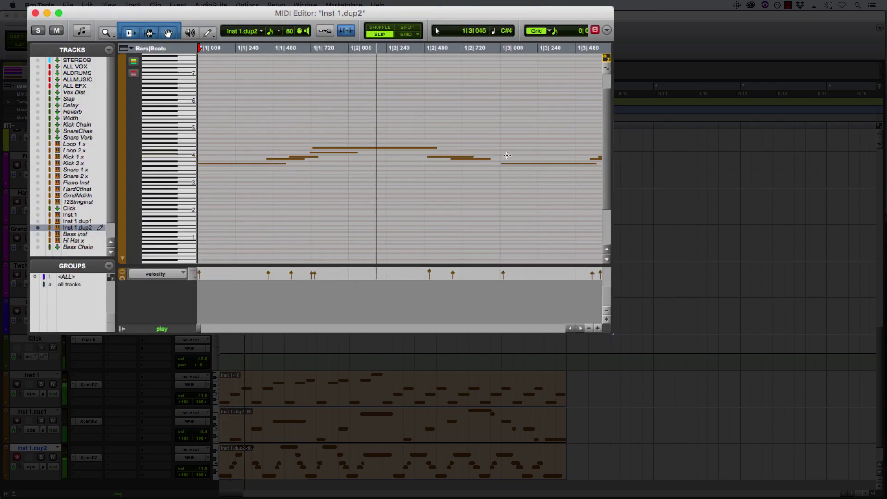
pyautogui.press('space')
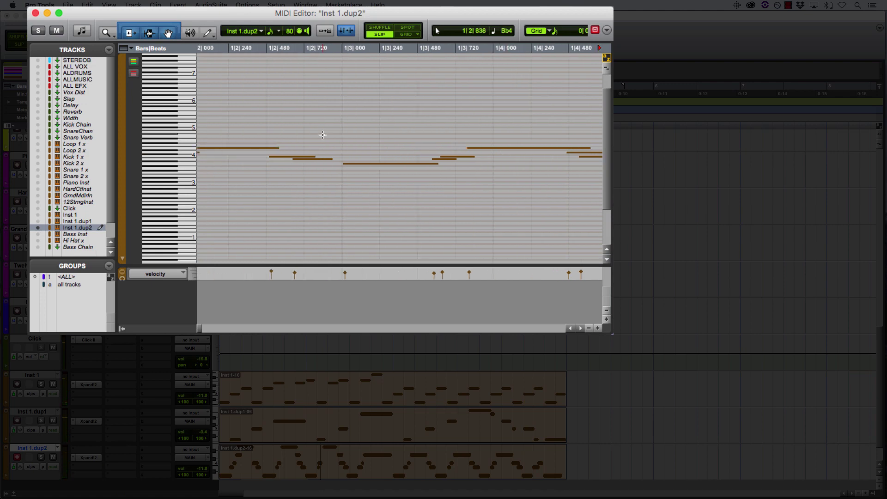
# Step: Move the A3 note just before bar 2 and the two notes following it to start at 2|1|000, and audition them
pyautogui.press('space')
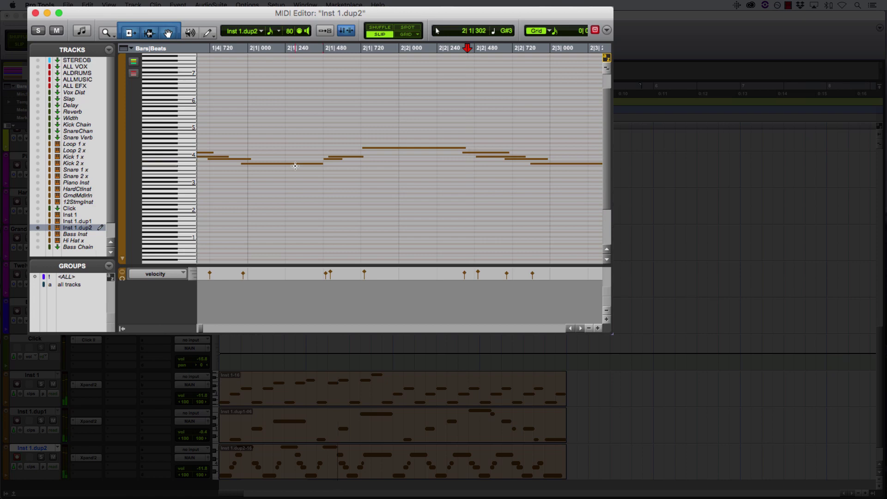
pyautogui.moveTo(358, 180); pyautogui.dragTo(298, 155)
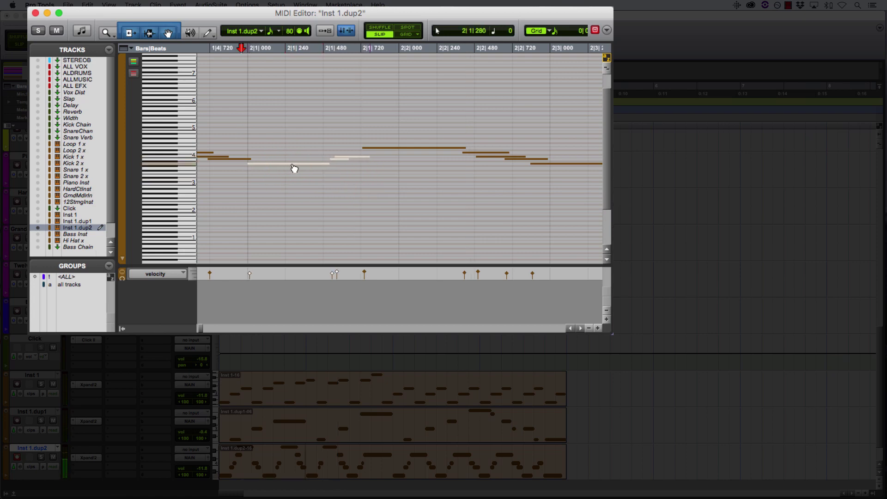
pyautogui.hscroll(5, 456, 187)
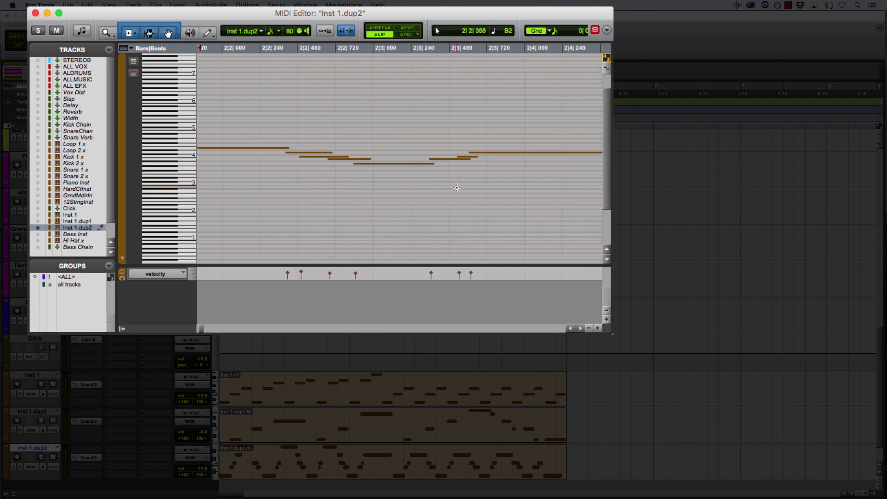
pyautogui.hscroll(-6, 456, 187)
pyautogui.click(277, 103)
pyautogui.press('space')
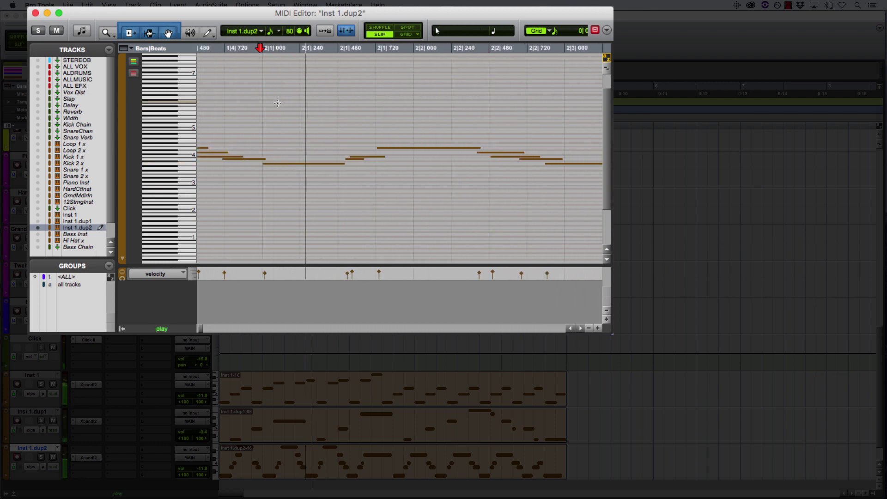
# Step: Move the early A3 note near beat 3 of bar 2 and the three notes following it to start at 2|3|000, and audition them
pyautogui.moveTo(445, 189); pyautogui.dragTo(383, 157)
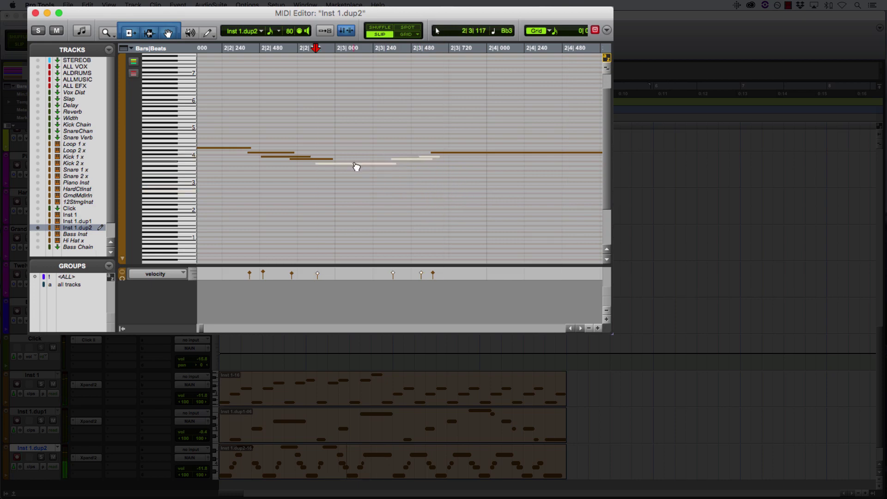
pyautogui.moveTo(435, 188); pyautogui.dragTo(383, 139)
pyautogui.moveTo(454, 204); pyautogui.dragTo(353, 166)
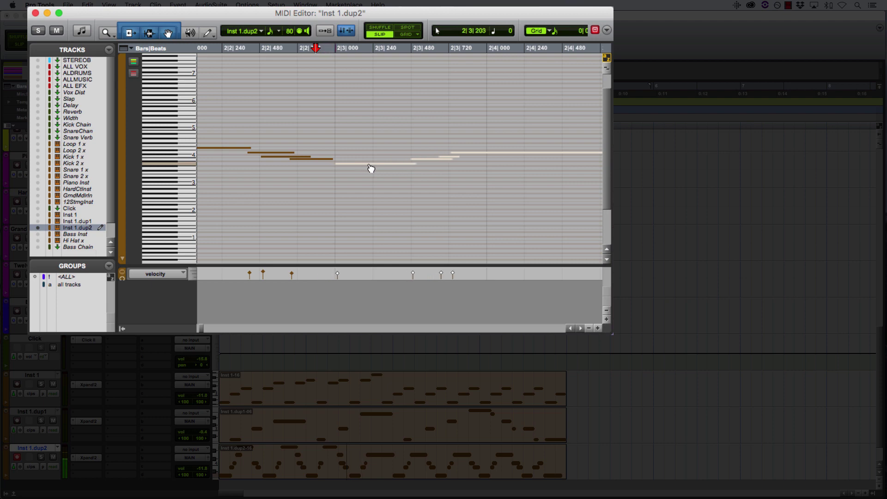
pyautogui.click(256, 101)
pyautogui.press('space')
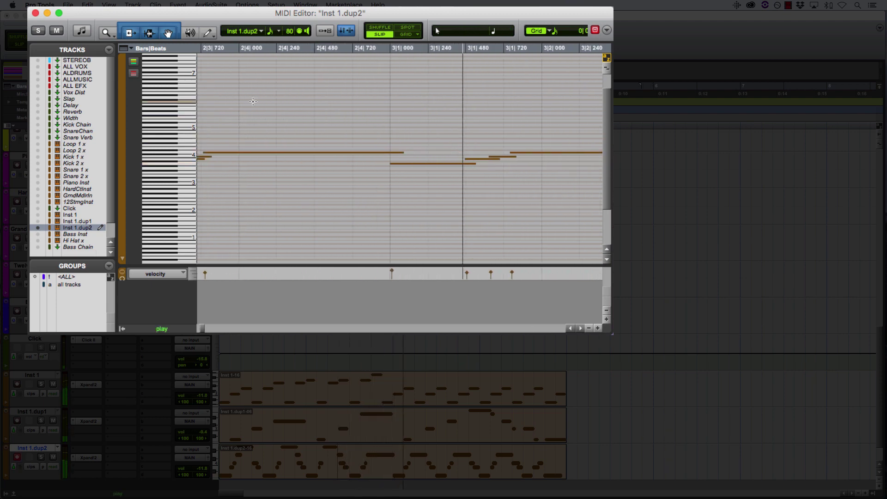
# Step: Shorten the long note at the end of bar 2 to stop at 3|1|000 and play on into bar 3
pyautogui.press('space')
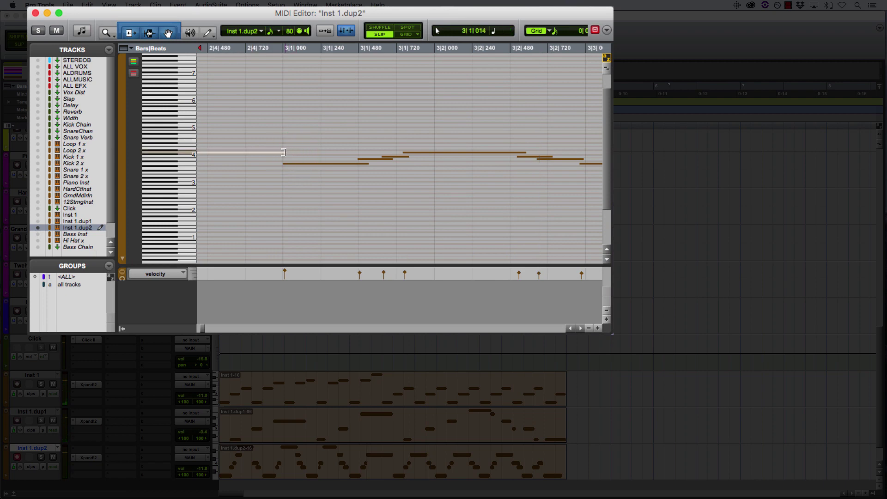
pyautogui.press('space')
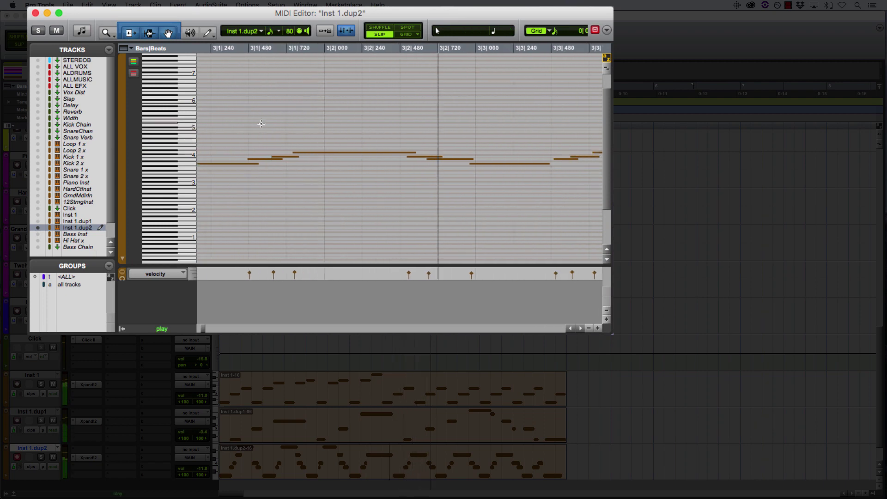
pyautogui.press('space')
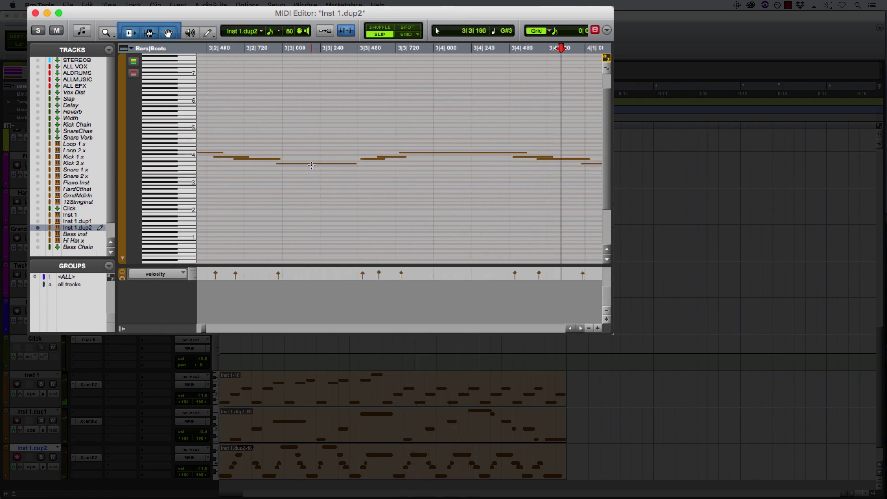
# Step: Move the early A3 notes near 3|3|000 and 4|1|000 later onto those beats, auditioning each change
pyautogui.moveTo(314, 168); pyautogui.dragTo(322, 168)
pyautogui.click(249, 103)
pyautogui.press('space')
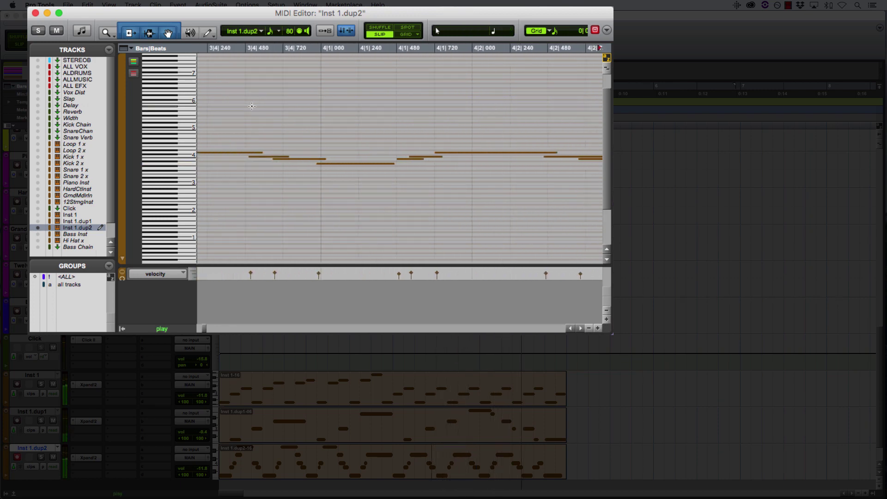
pyautogui.click(297, 167)
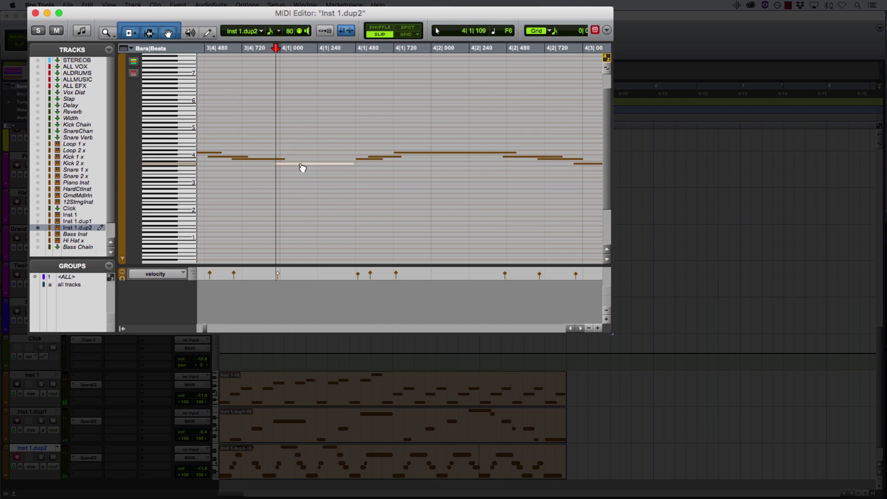
pyautogui.click(259, 116)
pyautogui.press('space')
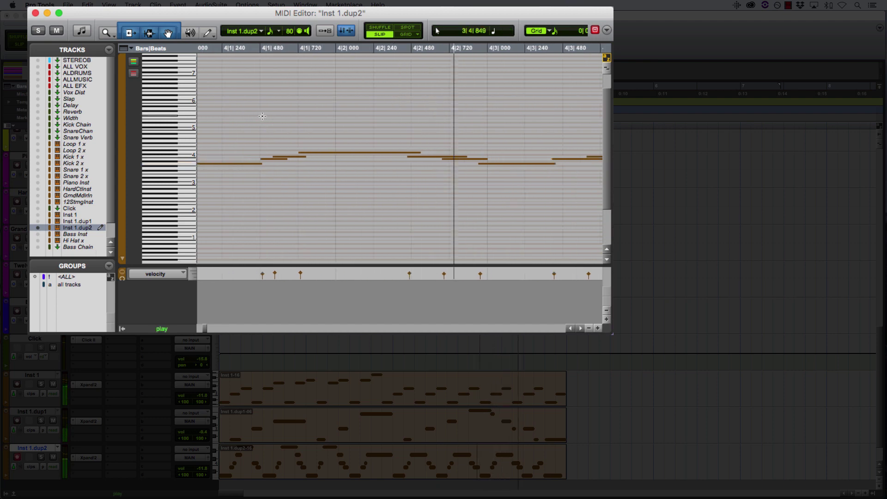
# Step: Move the A3 notes near beats 3 and 4 of bar 4 to start at 4|3|000 and 4|4|000
pyautogui.click(519, 164)
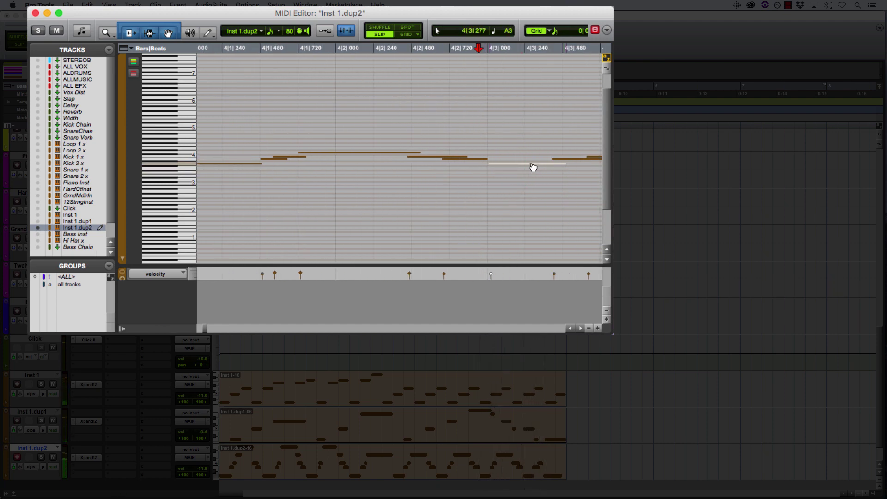
pyautogui.click(407, 105)
pyautogui.press('space')
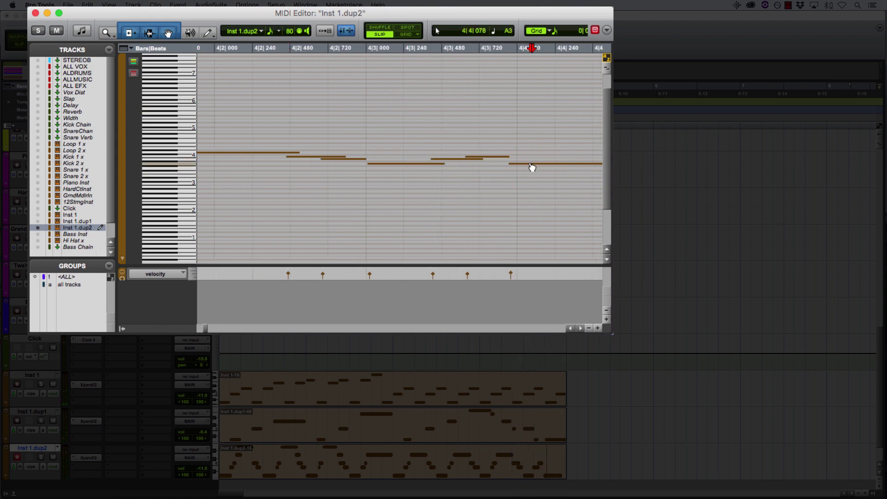
pyautogui.moveTo(532, 168); pyautogui.dragTo(541, 167)
# Step: Shift the two ascending notes between 4|3|000 and 4|4|000 slightly later together so the second ends at 4|4|000, and audition them
pyautogui.click(486, 156)
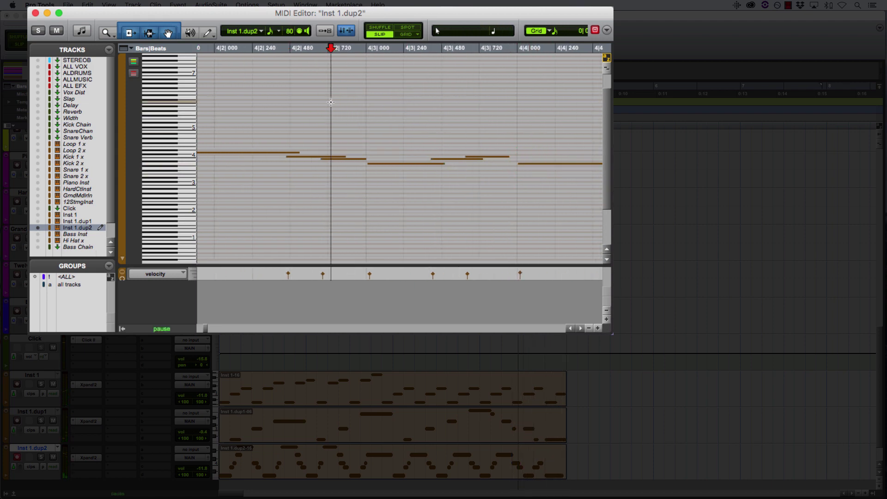
pyautogui.click(468, 157)
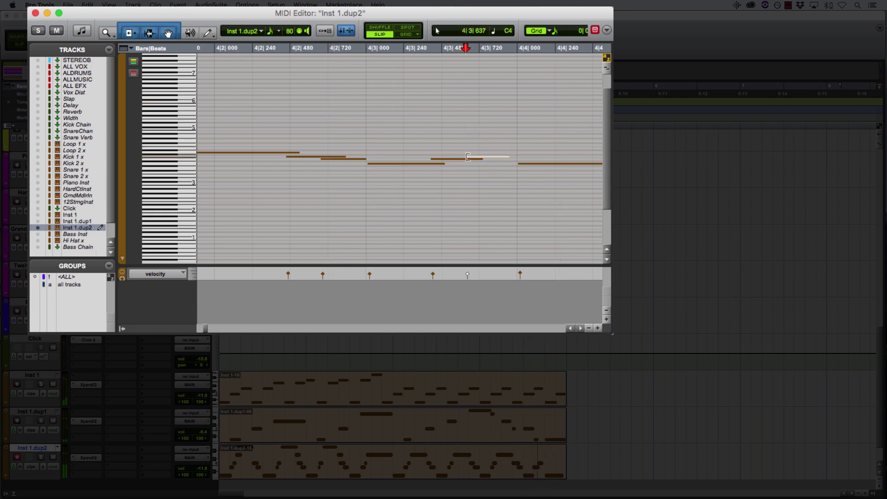
pyautogui.keyDown('shift'); pyautogui.click(463, 162); pyautogui.keyUp('shift')
pyautogui.moveTo(462, 162); pyautogui.dragTo(471, 163)
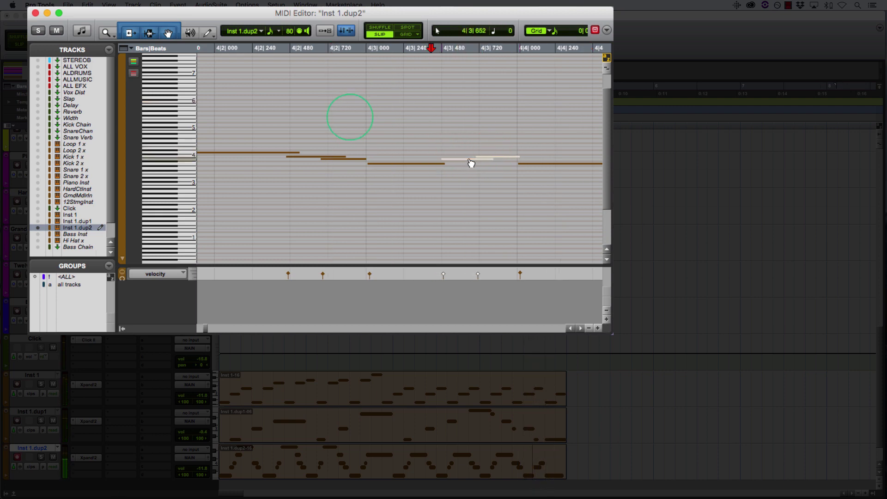
pyautogui.click(350, 117)
pyautogui.press('space')
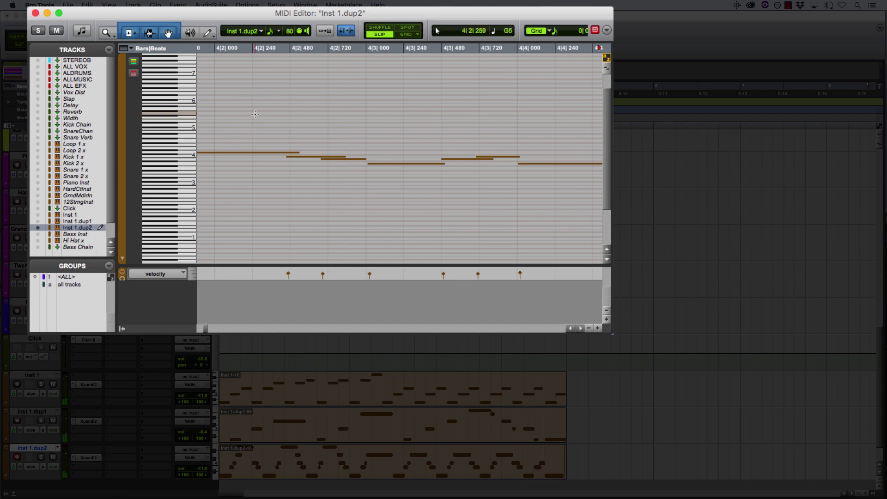
# Step: Trim the start of the descending note near 4|2|480 slightly later and play back the end of bar 4
pyautogui.moveTo(287, 158); pyautogui.dragTo(293, 157)
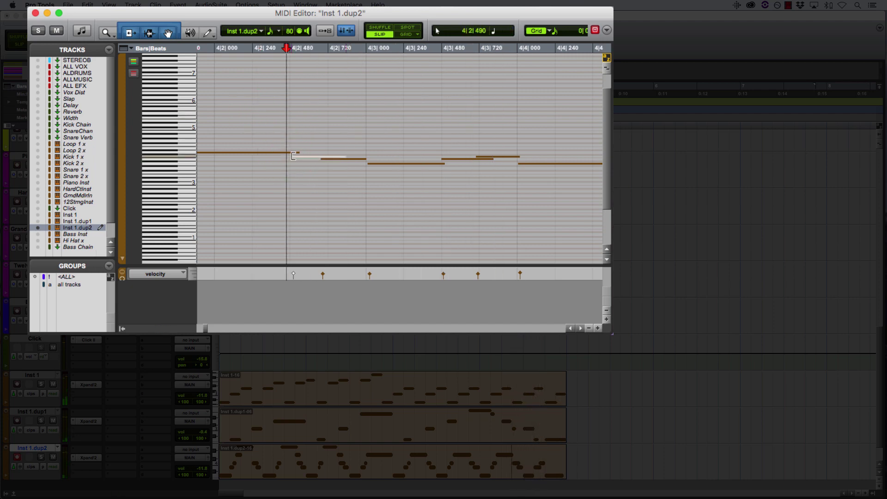
pyautogui.click(276, 130)
pyautogui.press('space')
pyautogui.press('space')
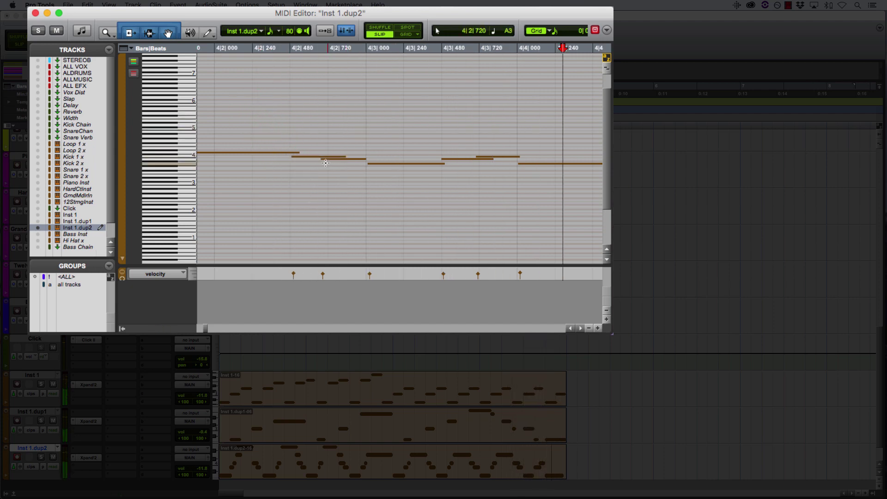
# Step: Adjust the descending note just before 4|3|000, play the part back, and close the MIDI Editor
pyautogui.click(325, 160)
pyautogui.click(277, 117)
pyautogui.press('space')
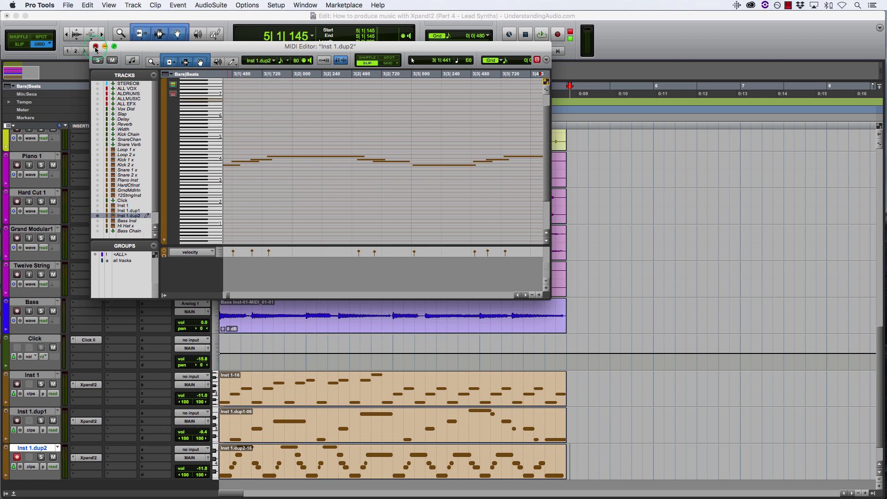
pyautogui.click(95, 47)
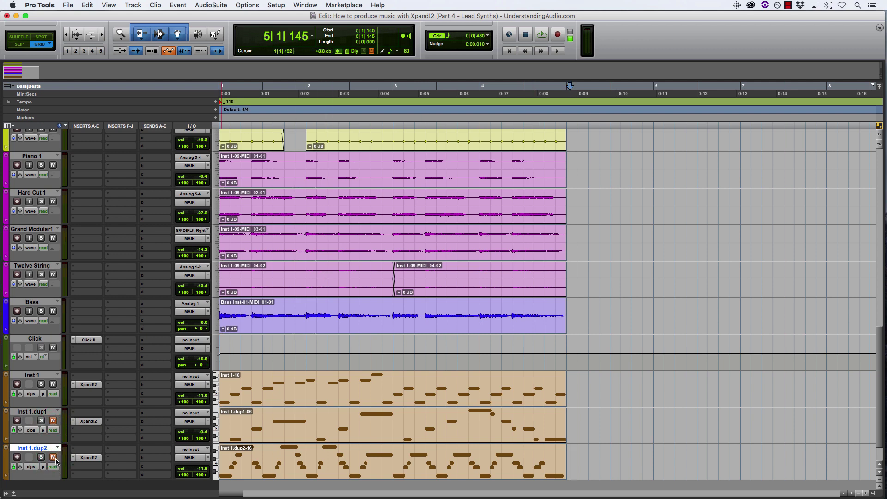
# Step: Play back the Inst 1 clip and set the Inst 1 track volume to -11.5 dB, closing its output window when done
pyautogui.click(277, 403)
pyautogui.press('space')
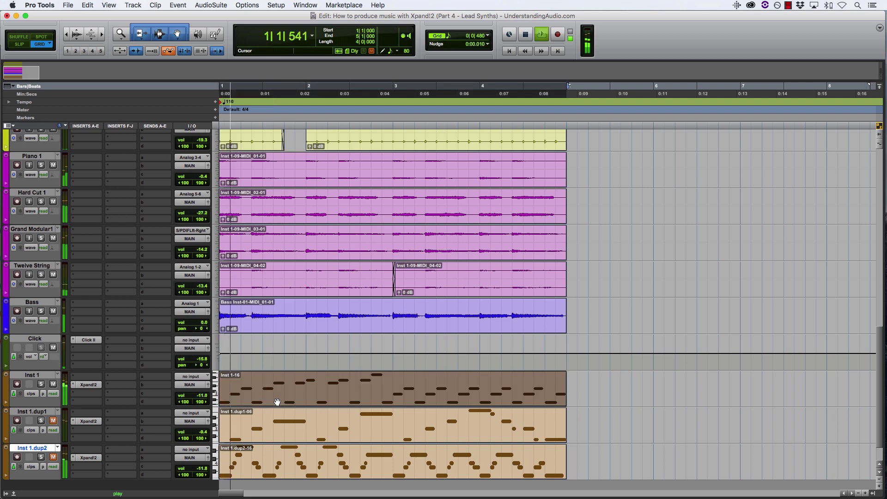
pyautogui.click(208, 386)
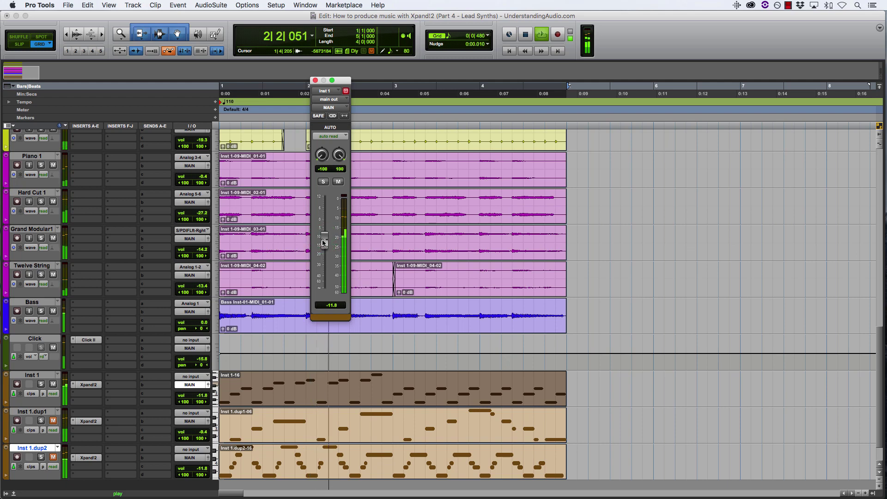
pyautogui.moveTo(324, 245)
pyautogui.mouseDown()
pyautogui.moveTo(324, 234)
pyautogui.moveTo(329, 242)
pyautogui.mouseUp()
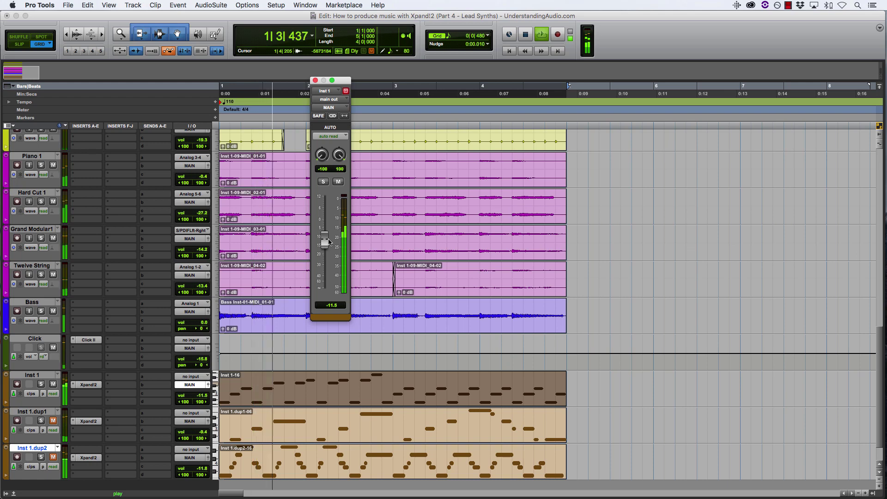
pyautogui.press('space')
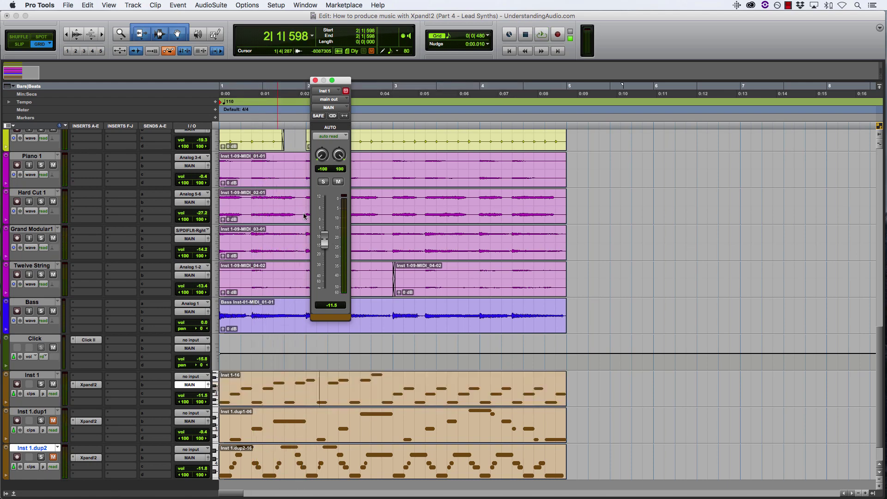
pyautogui.click(315, 82)
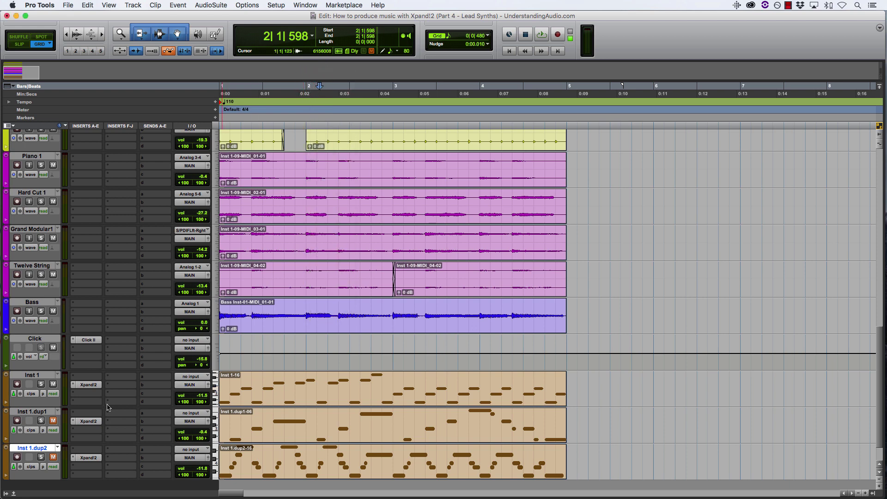
# Step: Unmute Inst 1.dup1, play back its clip, and fine-tune the track volume to -11.0 dB
pyautogui.click(291, 429)
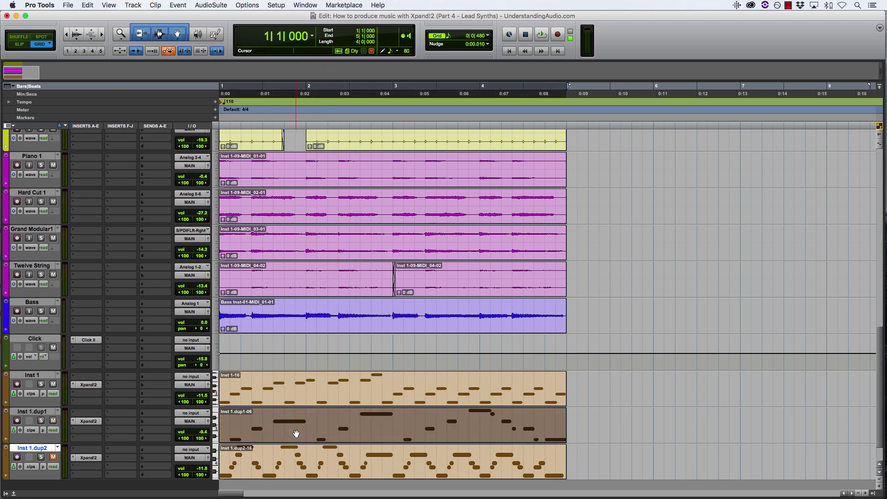
pyautogui.press('space')
pyautogui.click(208, 423)
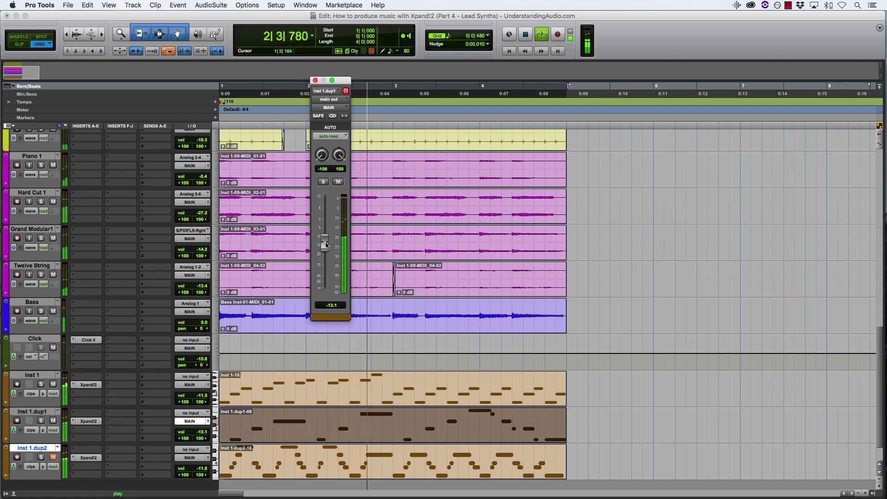
pyautogui.moveTo(326, 245); pyautogui.dragTo(327, 241)
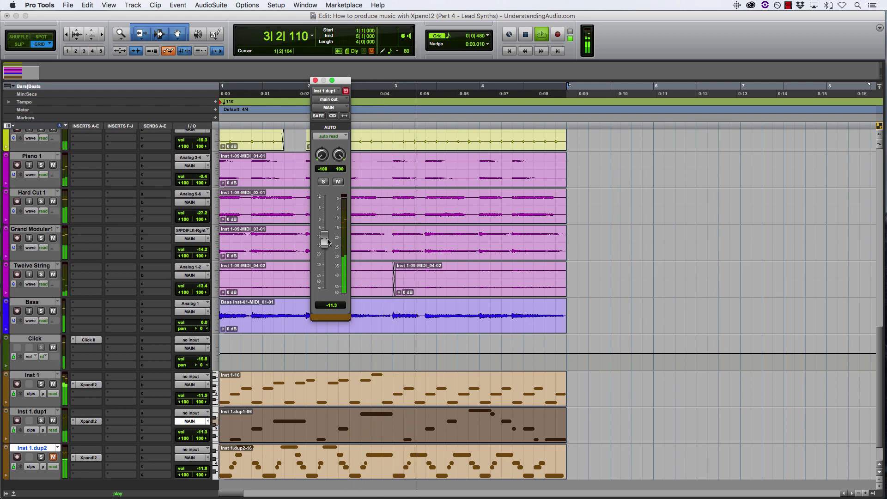
pyautogui.moveTo(327, 241); pyautogui.dragTo(326, 241)
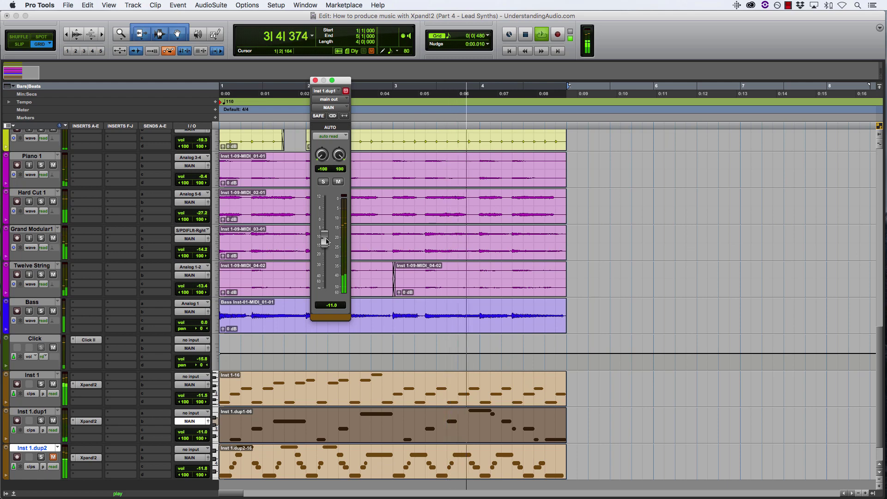
pyautogui.moveTo(330, 244); pyautogui.dragTo(327, 239)
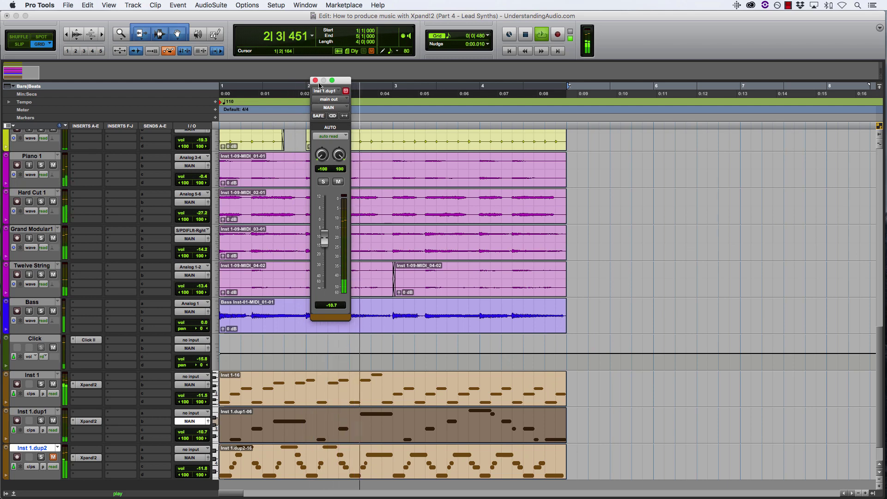
pyautogui.moveTo(324, 238); pyautogui.dragTo(329, 243)
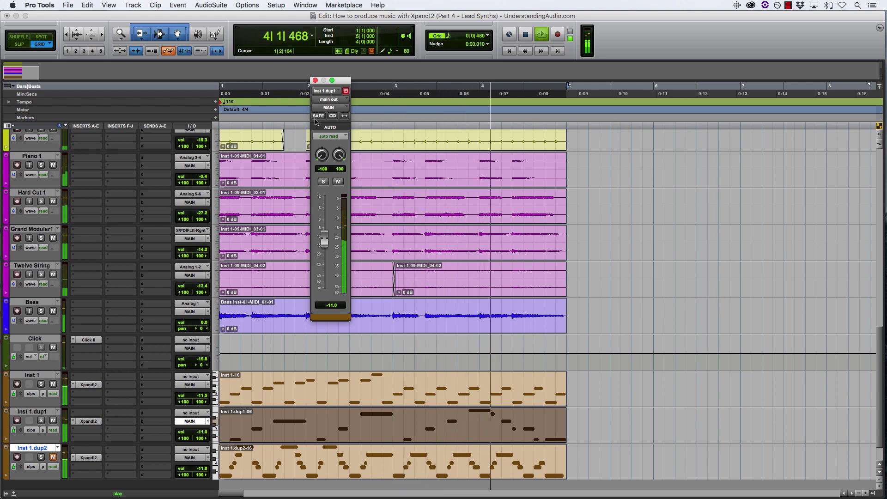
# Step: Stop playback, close the Inst 1.dup1 output window, and save the session
pyautogui.press('space')
pyautogui.click(314, 81)
pyautogui.click(572, 415)
pyautogui.press('super+s')
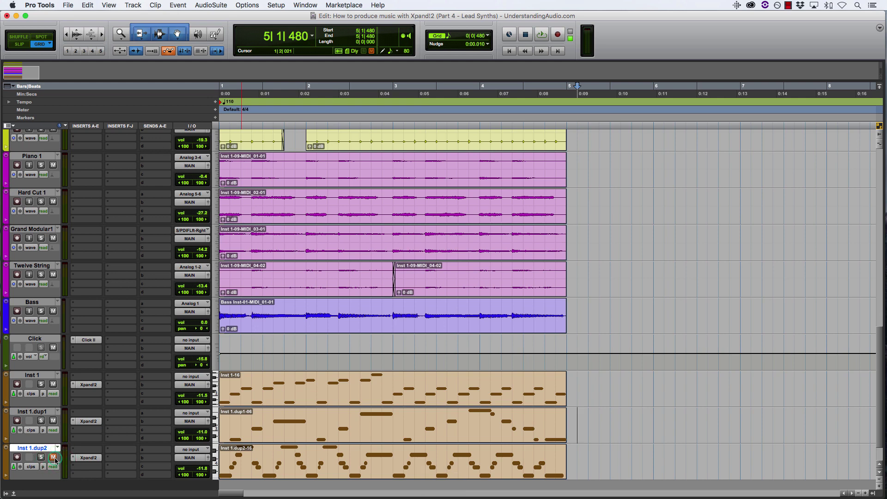
# Step: Unmute Inst 1.dup2, set its volume to -23.9 dB during playback, and toggle its mute to compare the mix
pyautogui.click(330, 476)
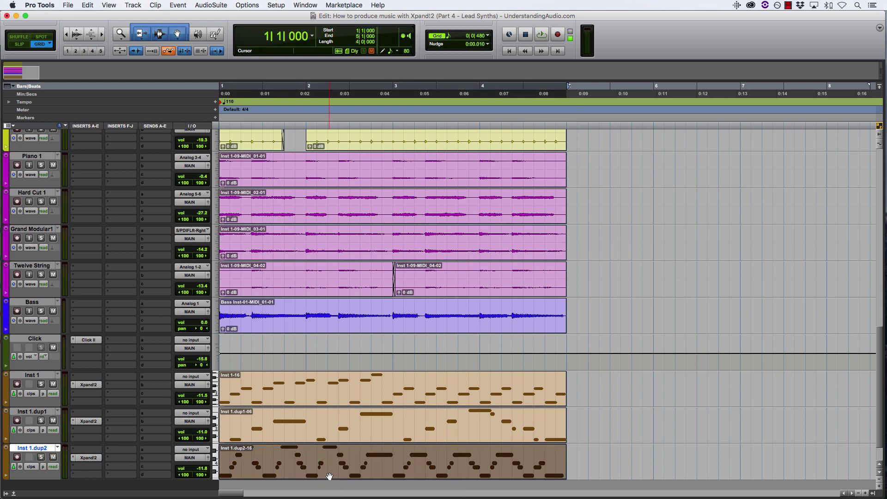
pyautogui.press('space')
pyautogui.click(209, 458)
pyautogui.moveTo(325, 239); pyautogui.dragTo(326, 261)
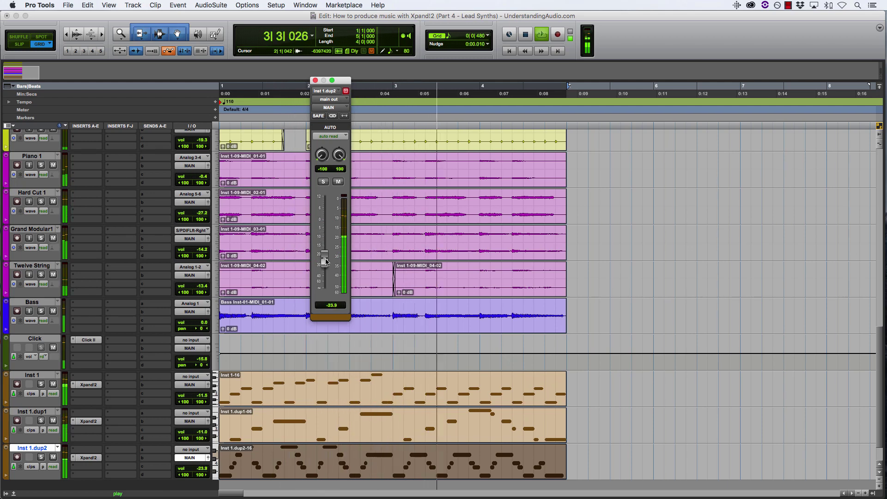
pyautogui.click(338, 181)
pyautogui.click(340, 182)
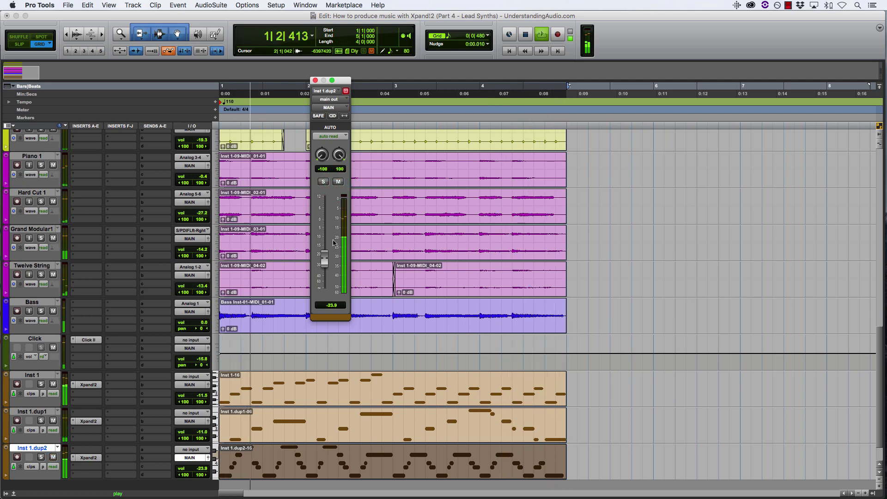
# Step: Try Inst 1.dup2 at -19.8 dB, bring its volume back to -23.9 dB, and close its output window
pyautogui.moveTo(325, 263); pyautogui.dragTo(326, 259)
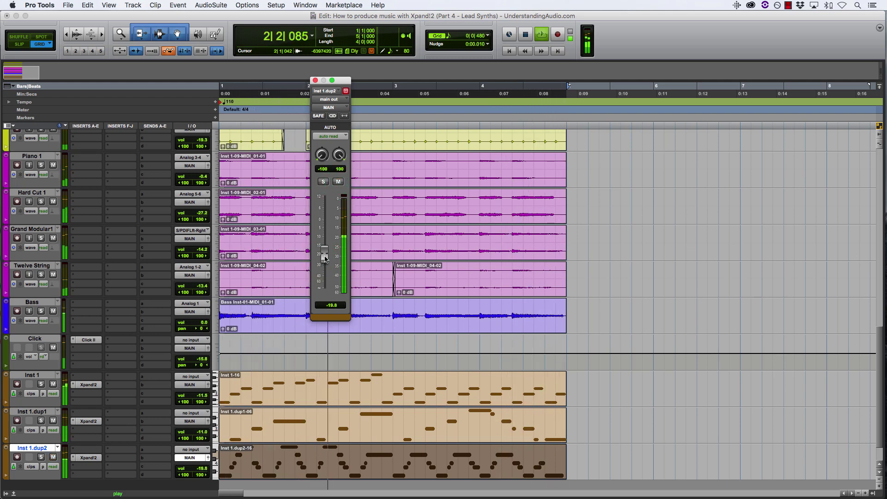
pyautogui.press('super+z')
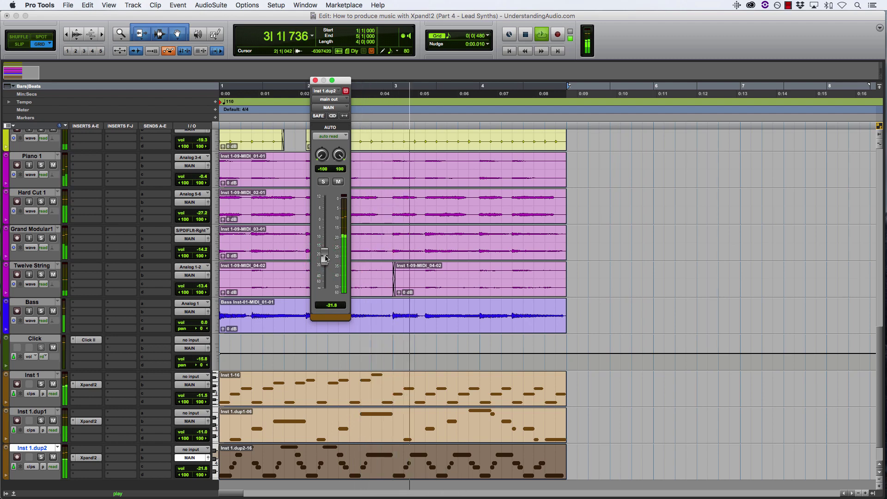
pyautogui.moveTo(325, 259); pyautogui.dragTo(326, 262)
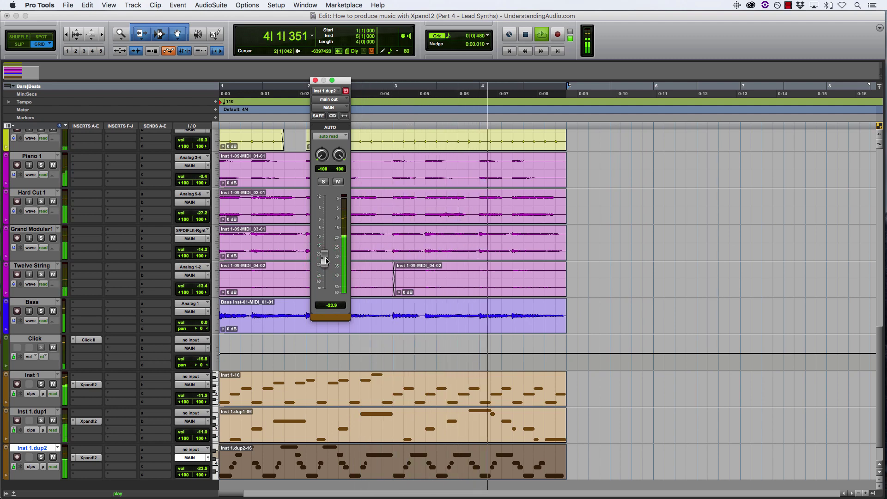
pyautogui.click(315, 81)
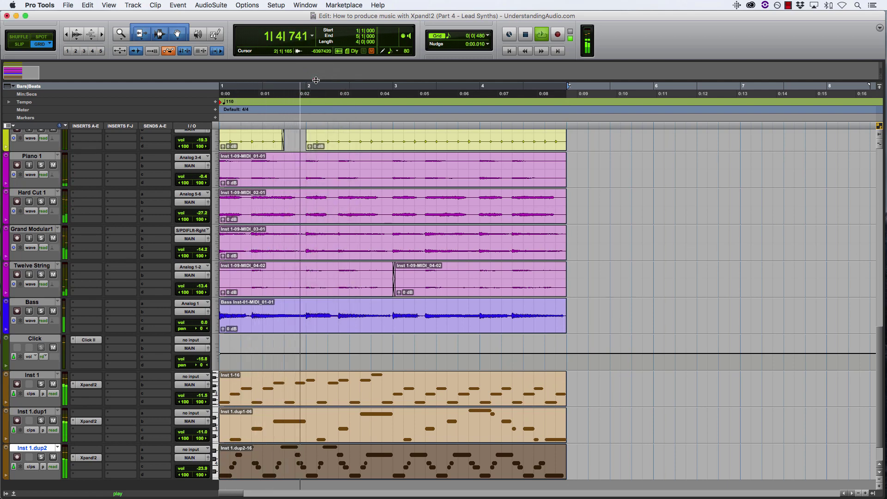